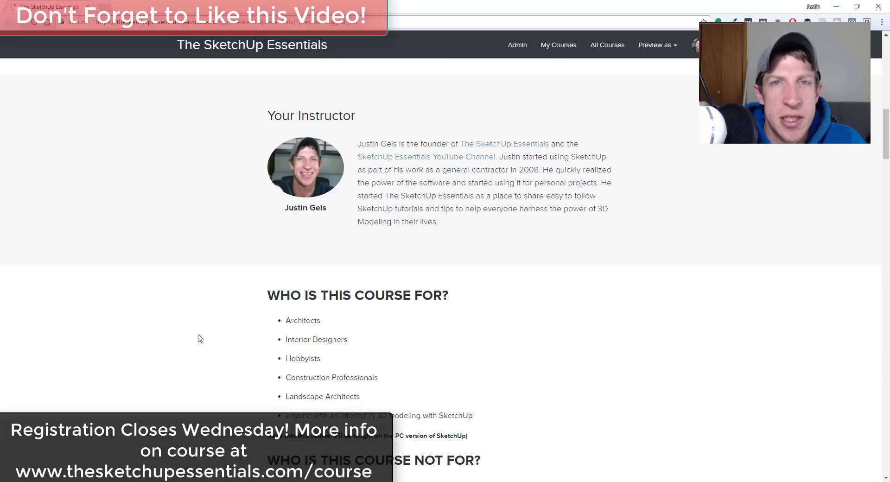
Look through the course page's audience, modeling methods, terrain, rendering and extension sections.
scroll(200, 339, "down", 4)
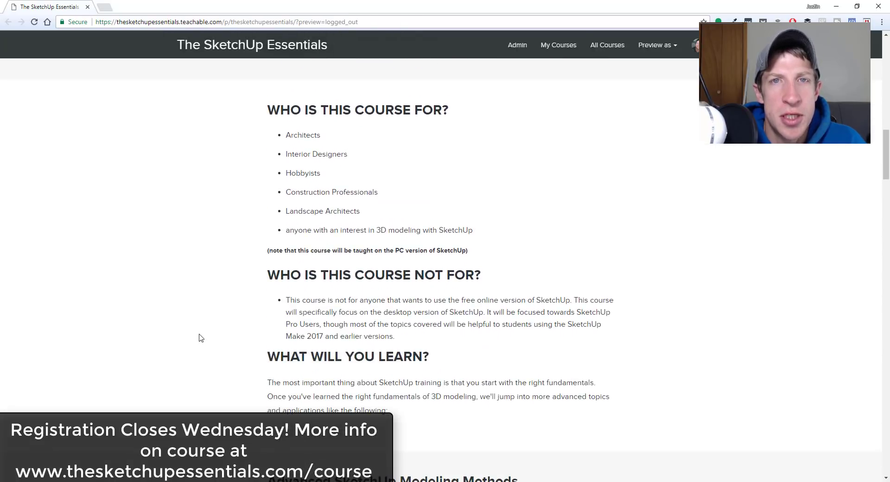
scroll(262, 307, "down", 6)
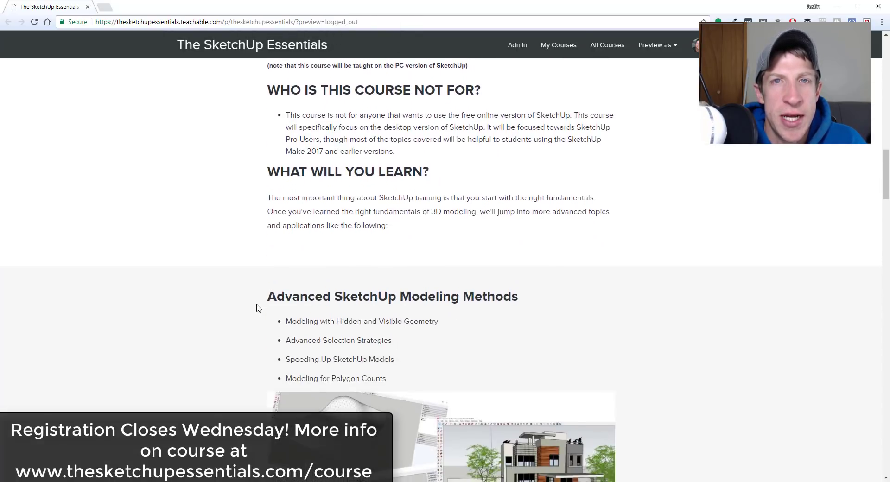
scroll(254, 307, "down", 2)
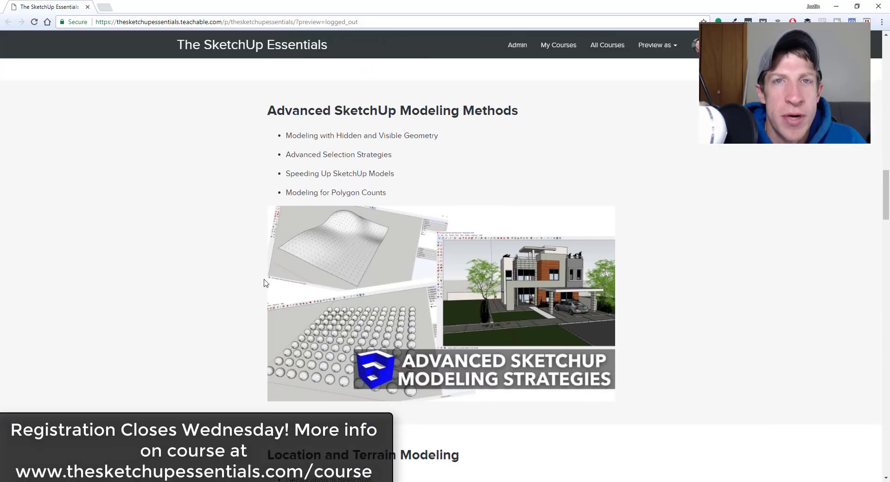
scroll(265, 260, "down", 8)
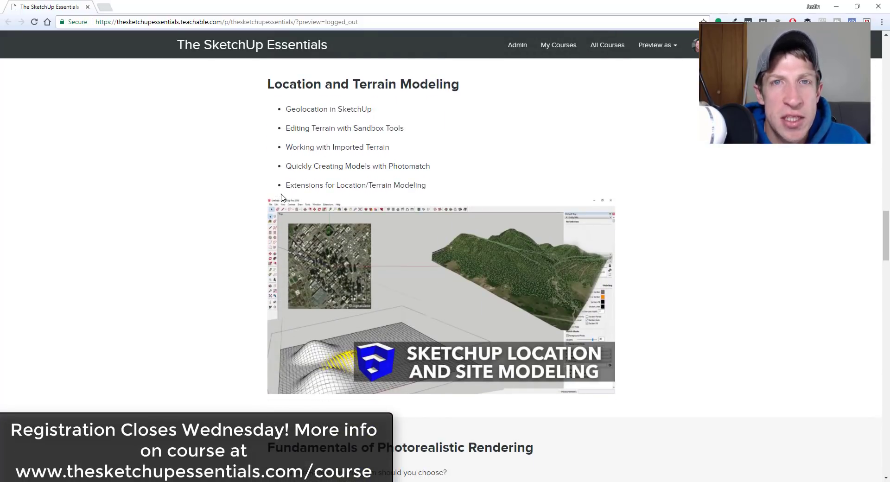
scroll(281, 199, "down", 5)
scroll(273, 203, "down", 2)
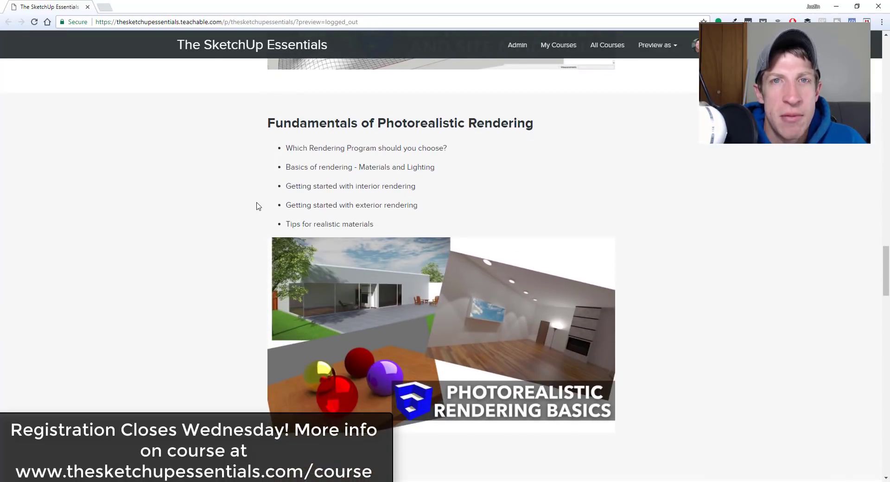
scroll(280, 218, "down", 8)
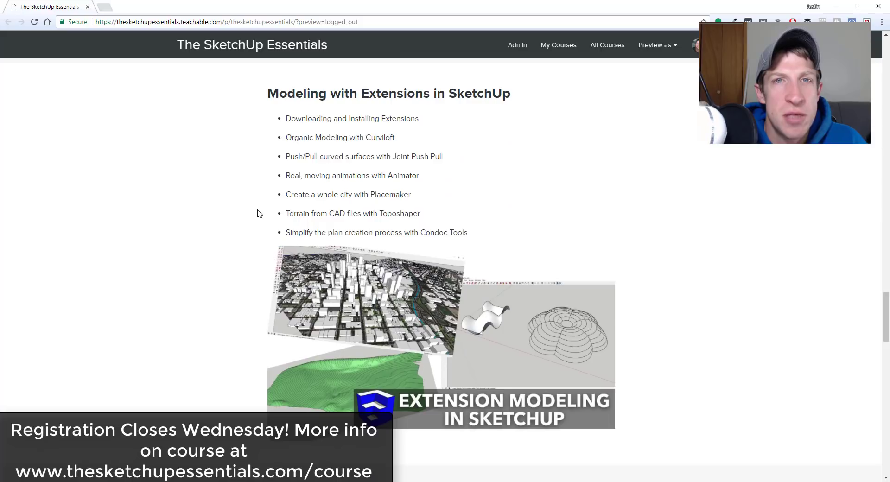
scroll(259, 213, "down", 8)
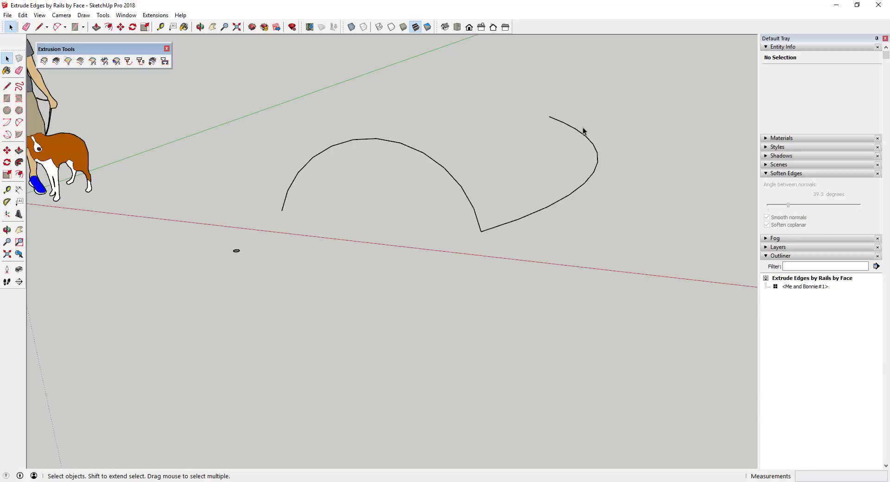
Examine the arch curve, the curved path joined to its end and the small circle nearby.
middle_click_drag(583, 127, 452, 121)
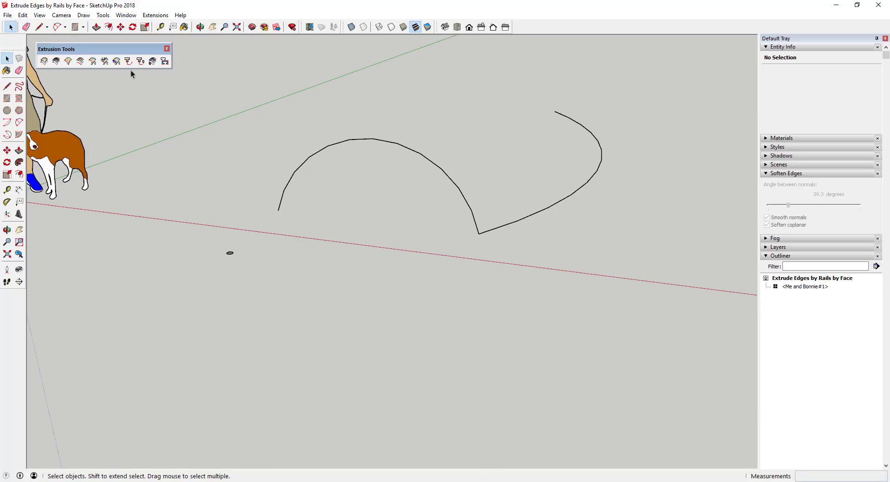
left_click_drag(381, 121, 410, 123)
left_click(415, 115)
scroll(229, 253, "up", 5)
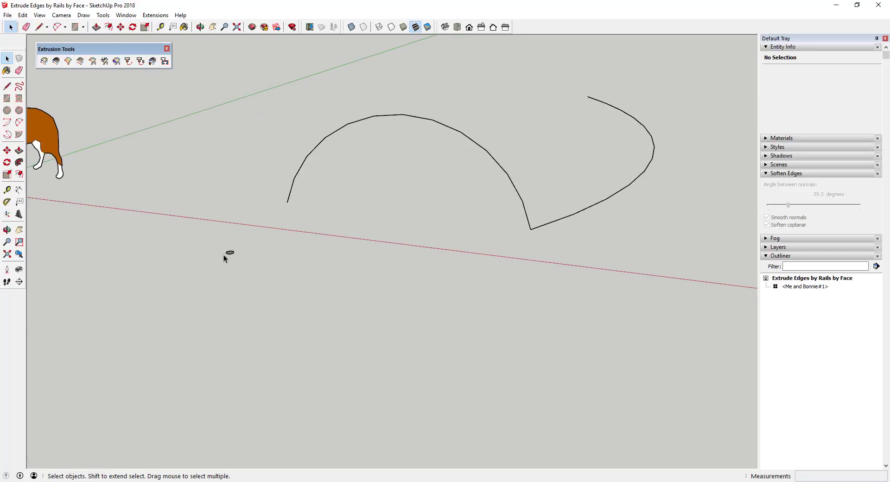
mouse_move(235, 252)
middle_mouse_down()
mouse_move(249, 229)
mouse_move(355, 221)
mouse_move(395, 204)
mouse_move(395, 220)
mouse_move(505, 112)
mouse_move(493, 103)
mouse_move(580, 99)
middle_mouse_up()
scroll(232, 253, "down", 5)
scroll(503, 112, "down", 8)
scroll(574, 107, "up", 5)
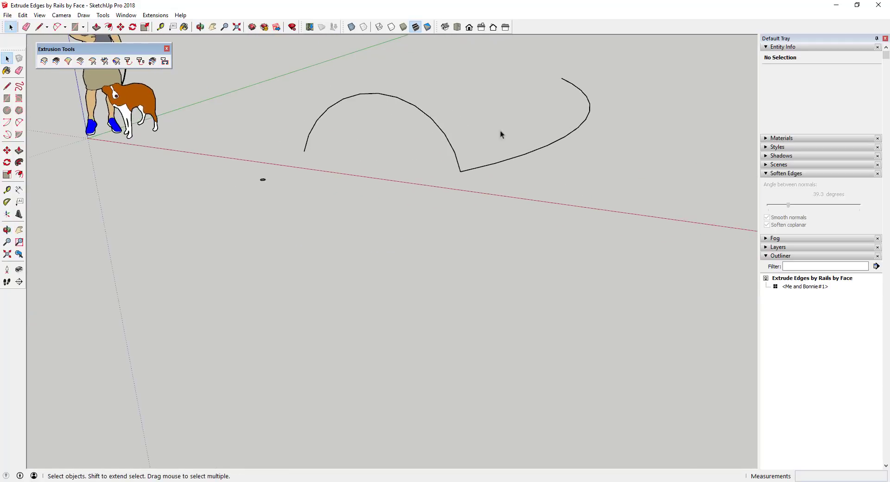
left_click(460, 170)
left_click(320, 166)
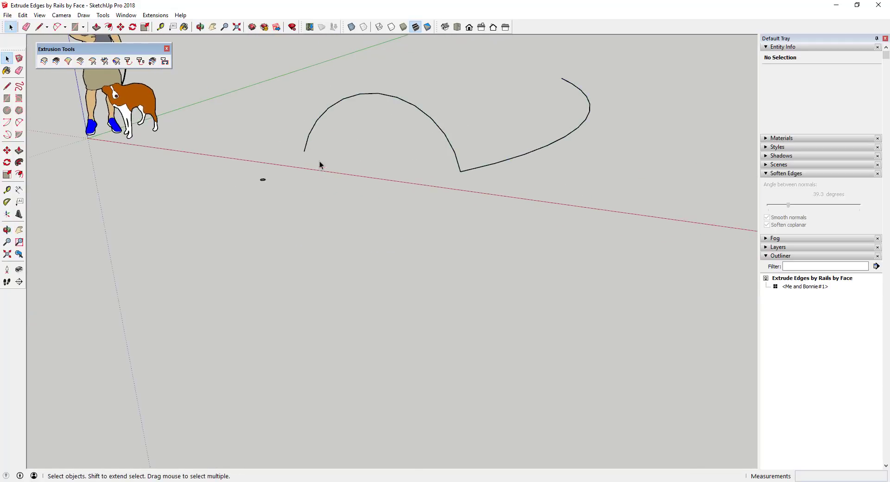
Use Extrude Edges by Rails with the arch as both profile and melding profile and the curved path as both rails.
left_click(44, 61)
left_click(446, 135)
left_click(500, 165)
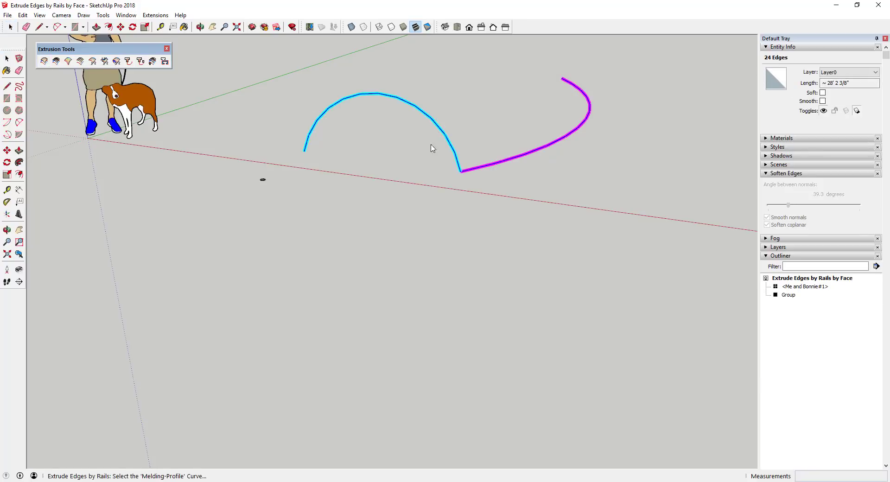
left_click(435, 126)
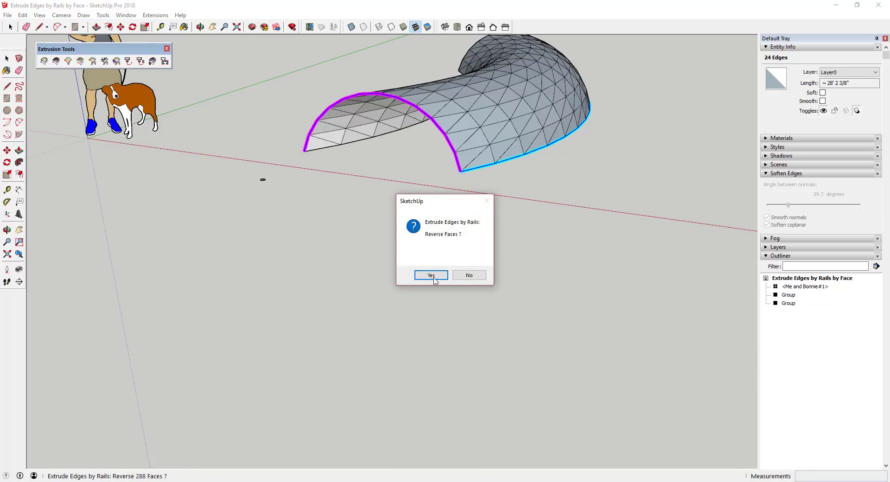
Reverse the extruded surface's faces, turn them into quad faces and keep the original curves.
left_click(431, 273)
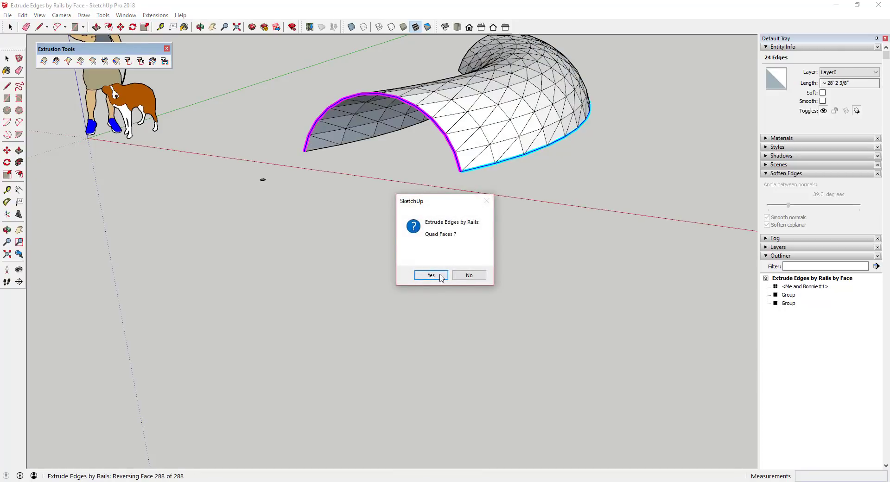
left_click(437, 275)
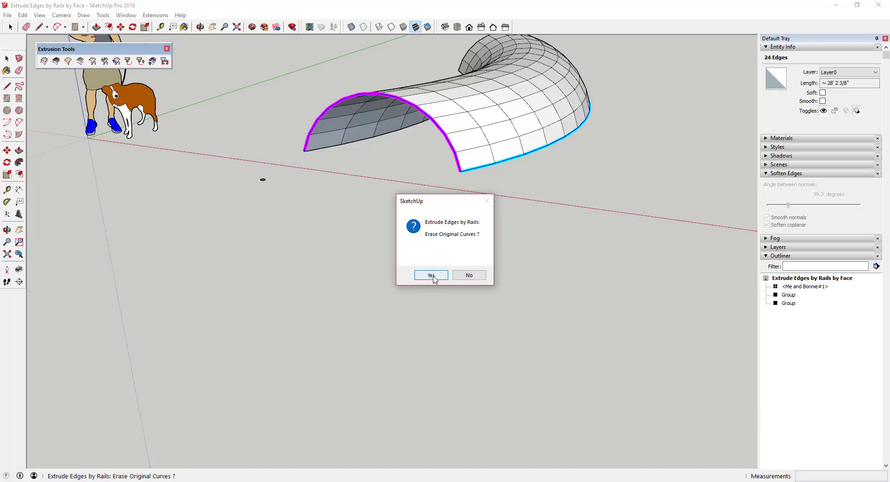
left_click(469, 275)
Delete the quad-faced surface group from over the original curves.
mouse_move(469, 275)
middle_mouse_down()
mouse_move(485, 206)
mouse_move(459, 158)
middle_mouse_up()
scroll(456, 155, "down", 3)
scroll(456, 155, "up", 5)
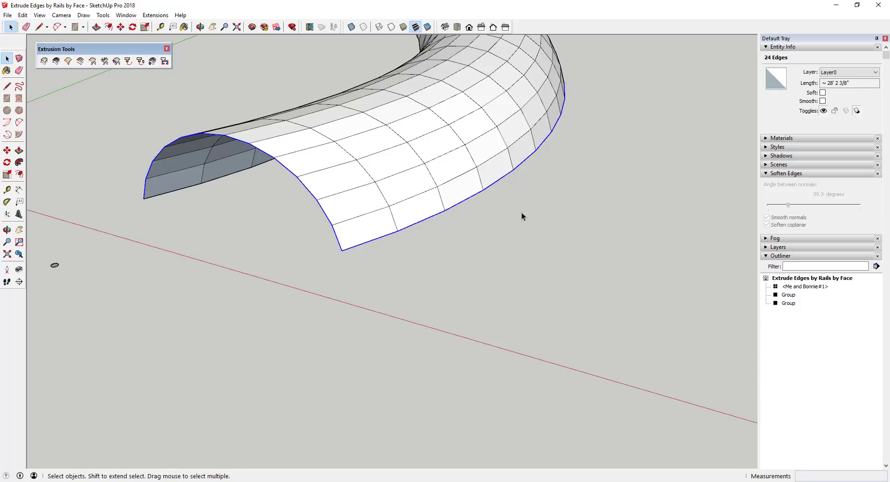
middle_click_drag(513, 214, 526, 165)
scroll(441, 149, "down", 5)
scroll(450, 128, "up", 3)
middle_click_drag(465, 112, 427, 113)
left_click(436, 145)
key("Delete")
left_click(433, 146)
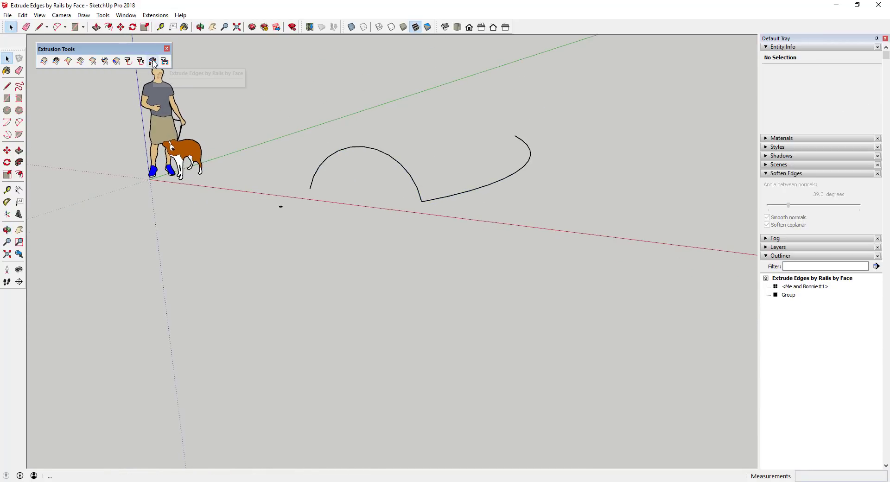
Select the small circle and its face as the cross-section for the ribs.
left_click_drag(270, 195, 300, 229)
scroll(281, 216, "up", 1)
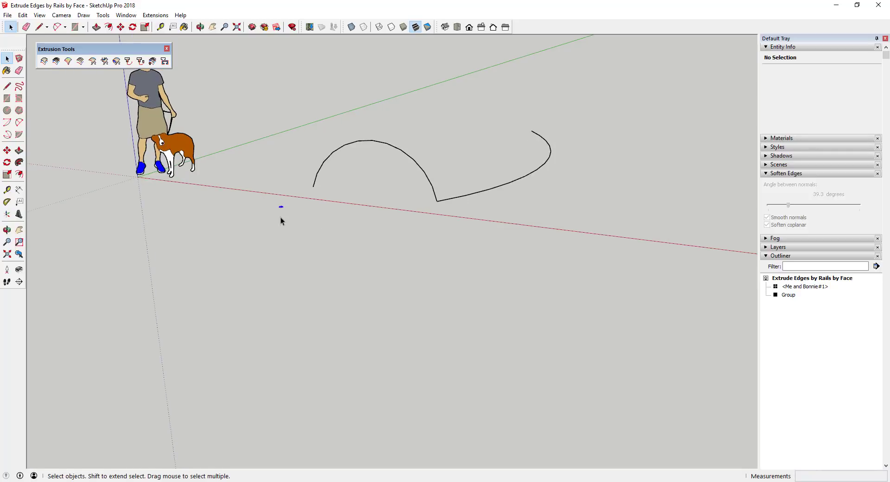
scroll(281, 218, "up", 4)
mouse_move(282, 209)
middle_mouse_down()
mouse_move(287, 254)
mouse_move(272, 208)
mouse_move(431, 137)
mouse_move(435, 203)
middle_mouse_up()
scroll(275, 214, "down", 4)
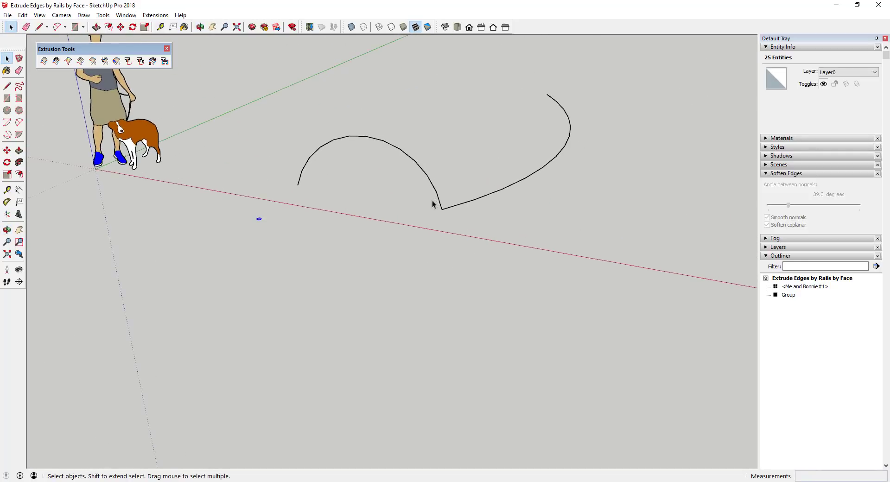
middle_click_drag(602, 104, 426, 161)
scroll(416, 164, "up", 3)
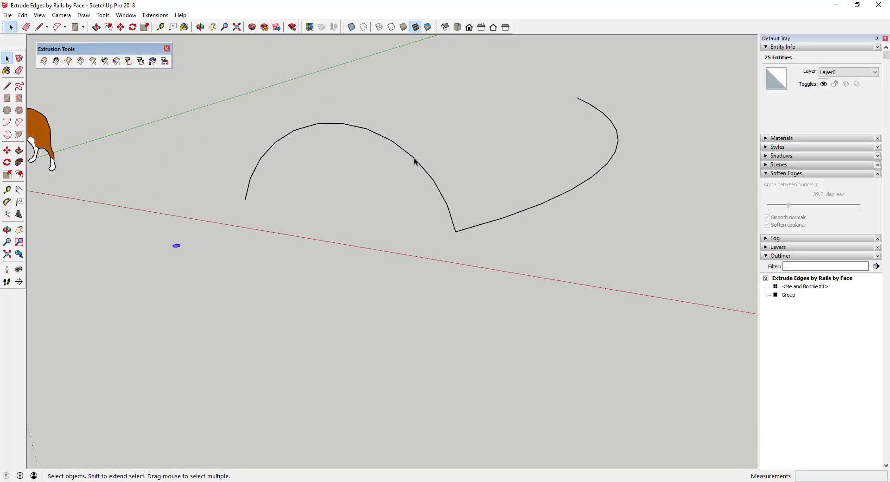
middle_click_drag(363, 130, 352, 142)
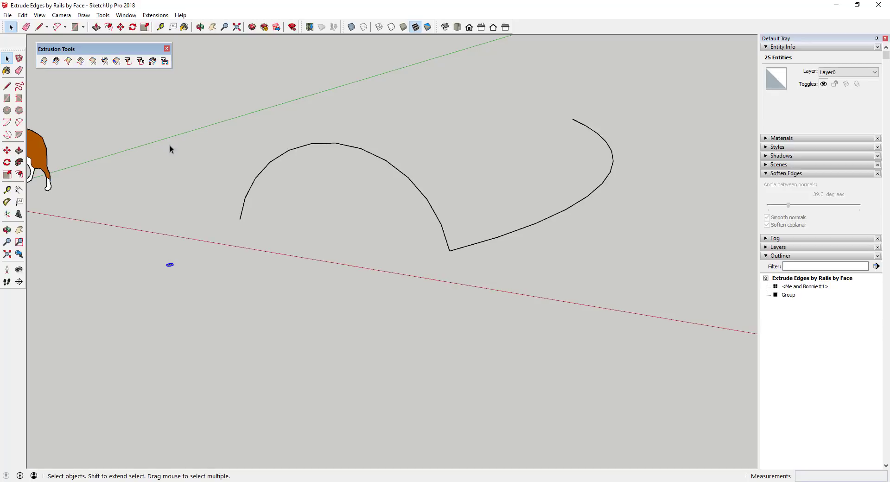
Run Extrude Edges by Rails by Face with the arch as profile and melding profile and the curved path as both rails.
left_click(152, 62)
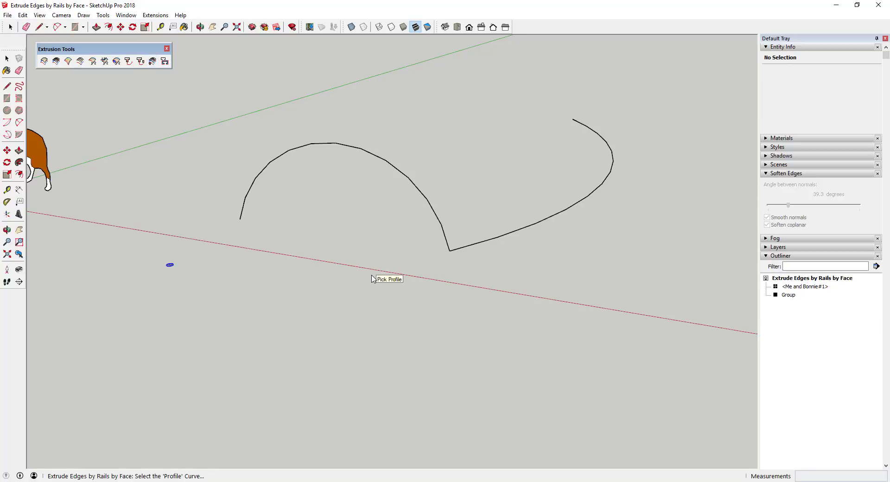
left_click(410, 180)
left_click(535, 227)
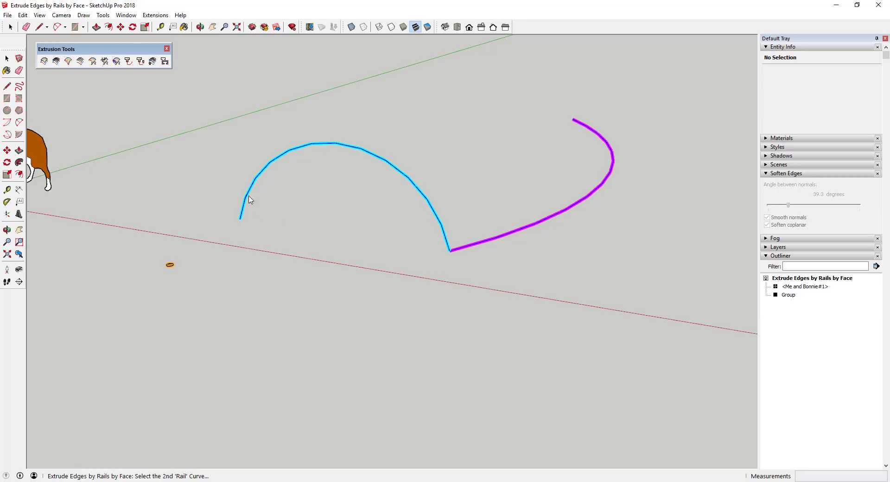
left_click(480, 246)
left_click(409, 181)
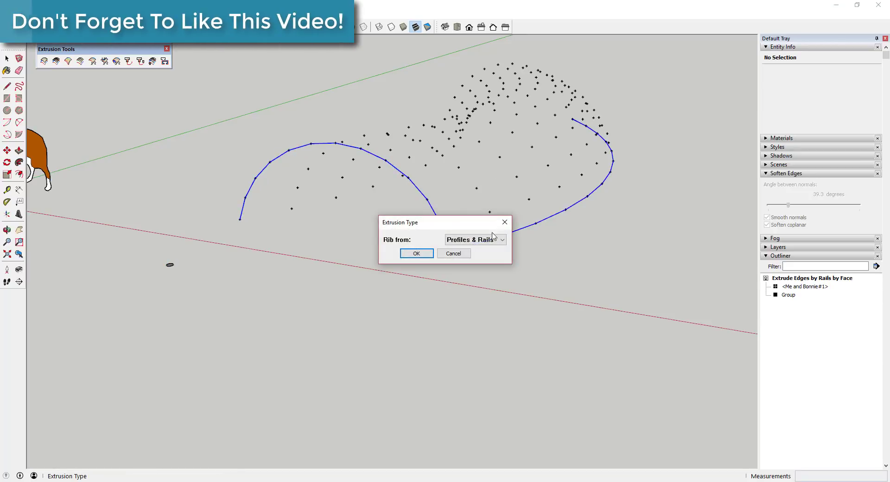
Set the rib extrusion type to Profiles & Rails and generate the rib lattice.
left_click(494, 238)
left_click(493, 240)
left_click(491, 243)
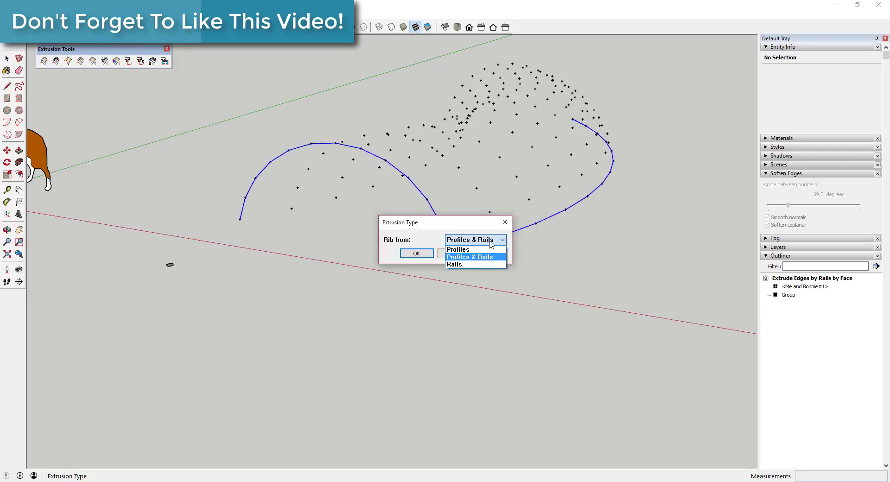
left_click(473, 266)
left_click(473, 265)
left_click(476, 240)
left_click(469, 257)
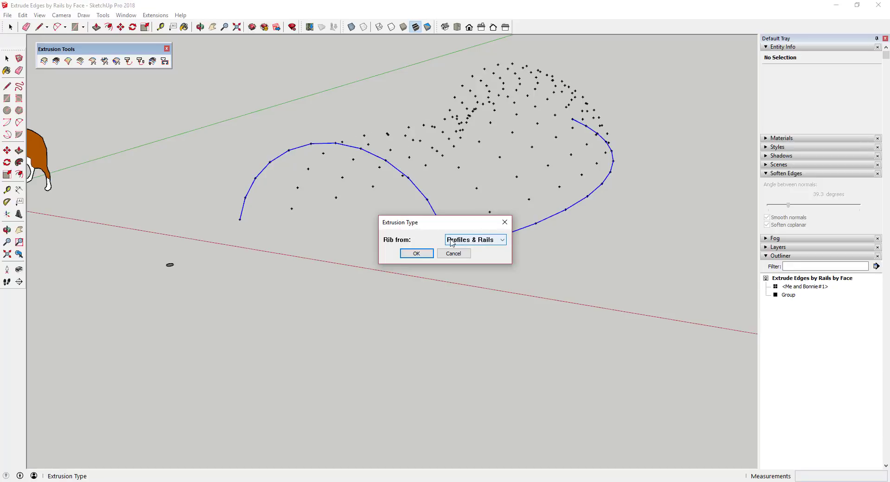
left_click(414, 254)
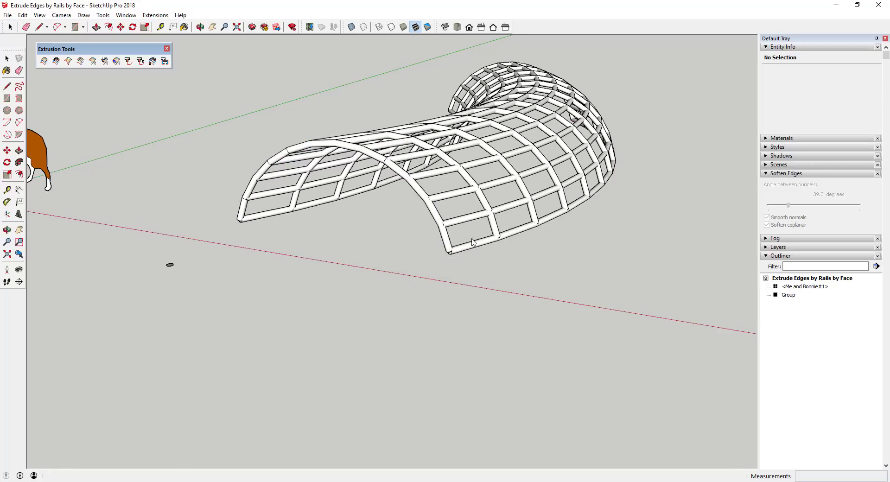
Examine the tunnel-shaped rib lattice and the second set of curves farther along the red axis.
middle_click_drag(532, 198, 522, 158)
scroll(546, 173, "down", 3)
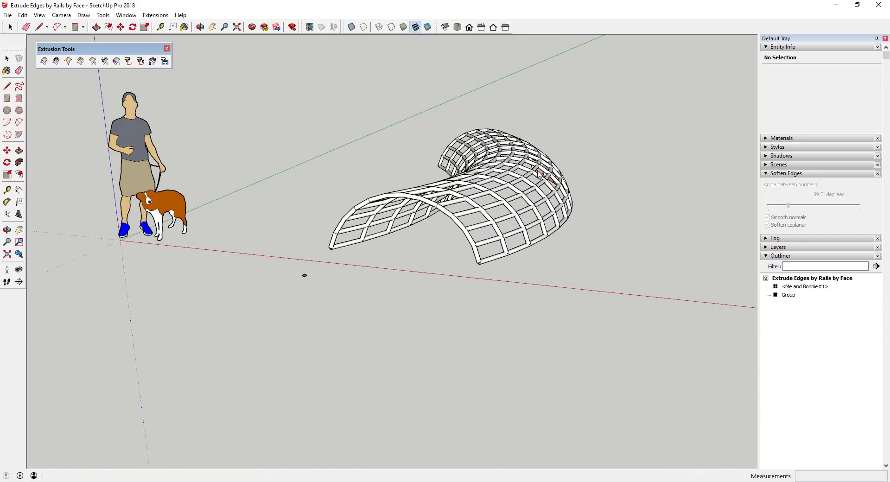
scroll(539, 173, "down", 3)
middle_click_drag(539, 173, 442, 207)
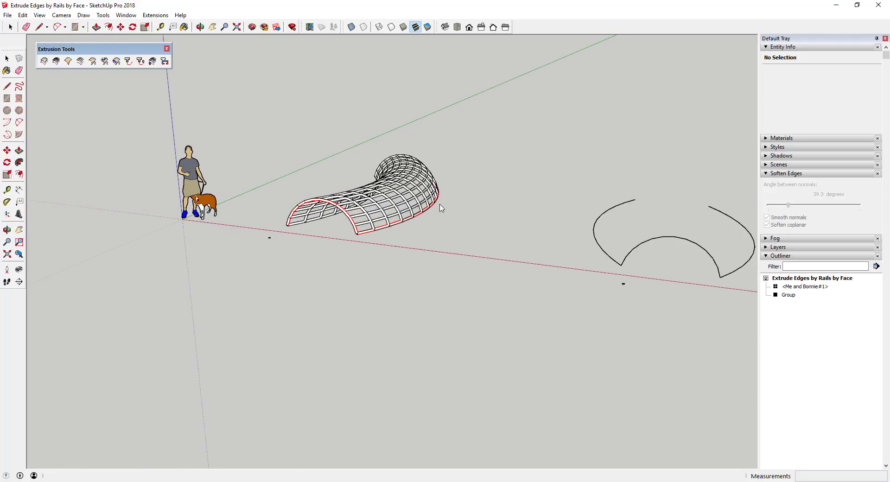
scroll(417, 214, "up", 3)
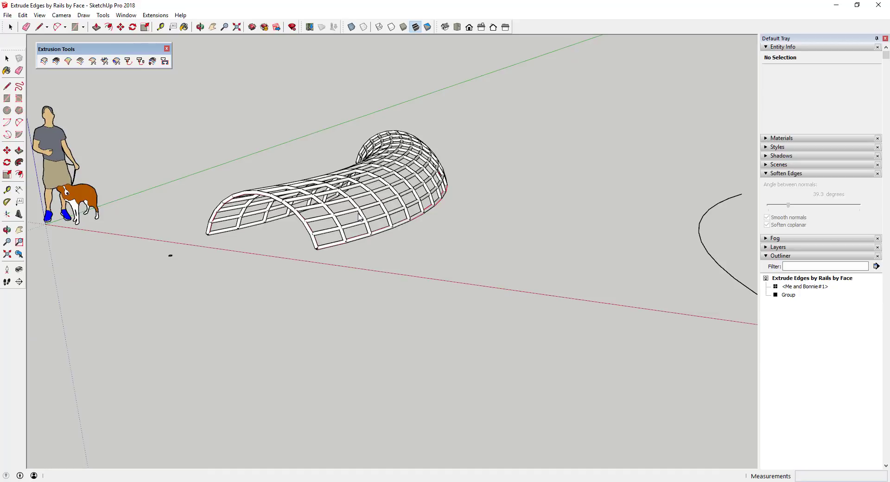
scroll(315, 195, "down", 2)
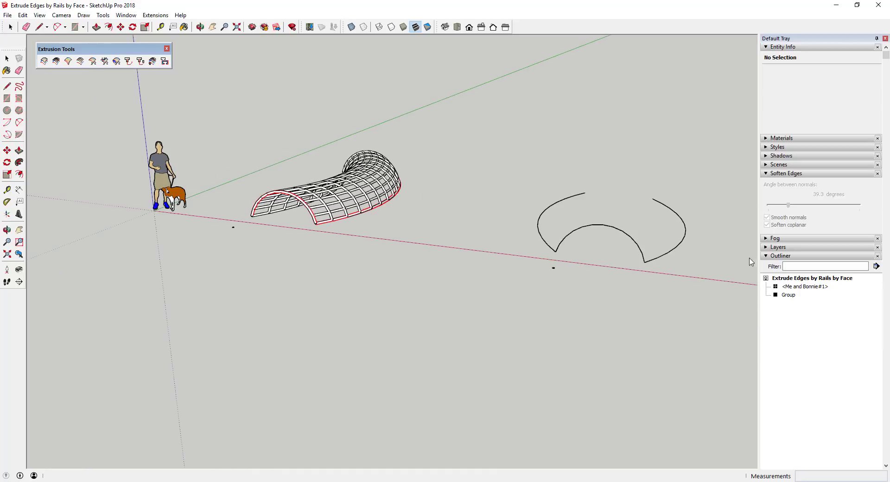
scroll(725, 246, "up", 3)
middle_click_drag(630, 232, 580, 232)
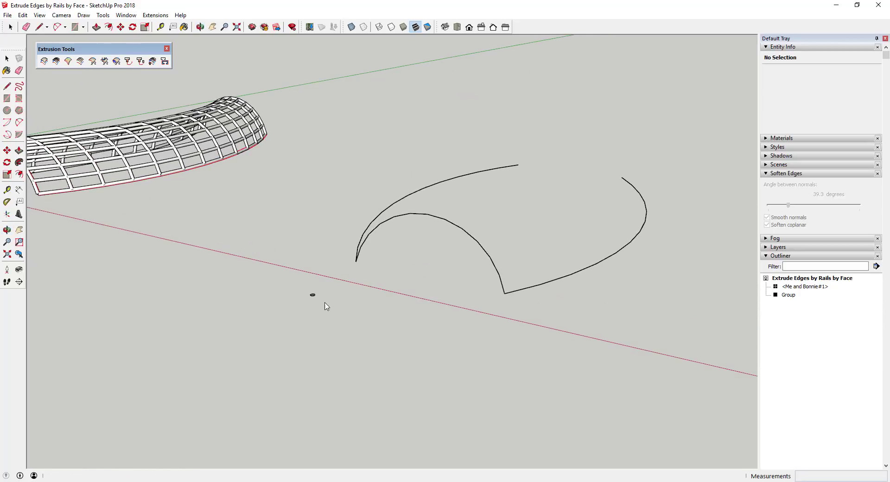
Copy the second set's arch from its endpoint at the near rail corner to that rail's far end.
key("space")
left_click(436, 218)
key("m")
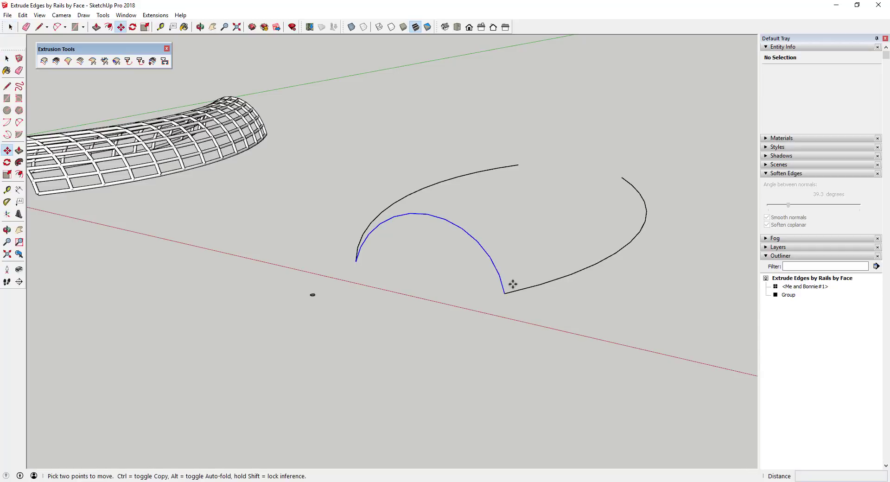
left_click(504, 293)
key("ctrl")
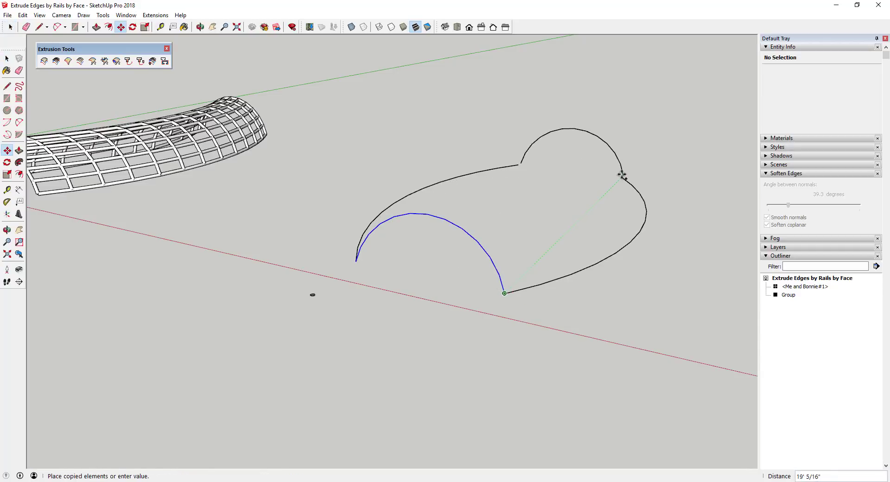
left_click(622, 176)
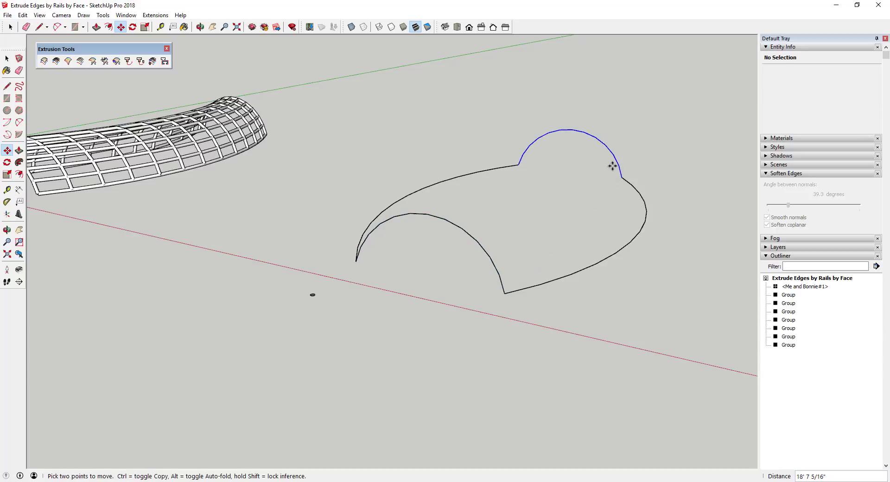
Scale the copied far arch down in height to about 0.64 so it becomes a flatter melding profile.
key("s")
left_click_drag(570, 130, 573, 142)
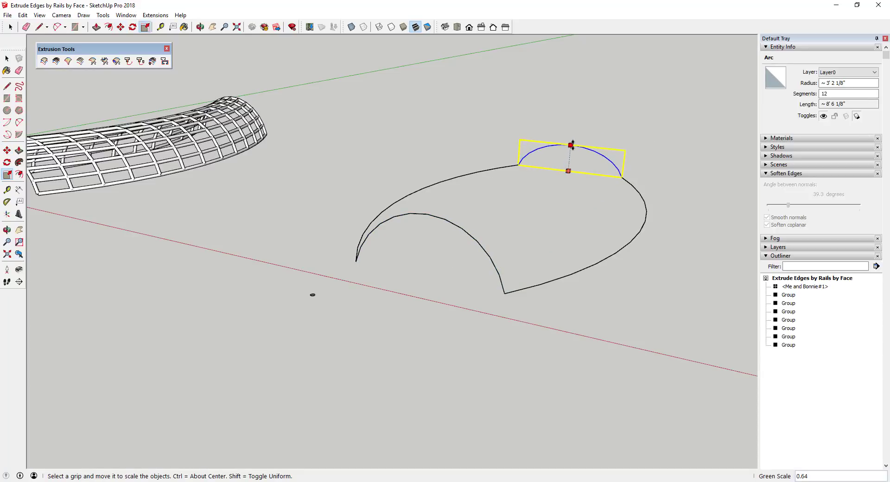
key("space")
middle_click_drag(586, 161, 538, 192)
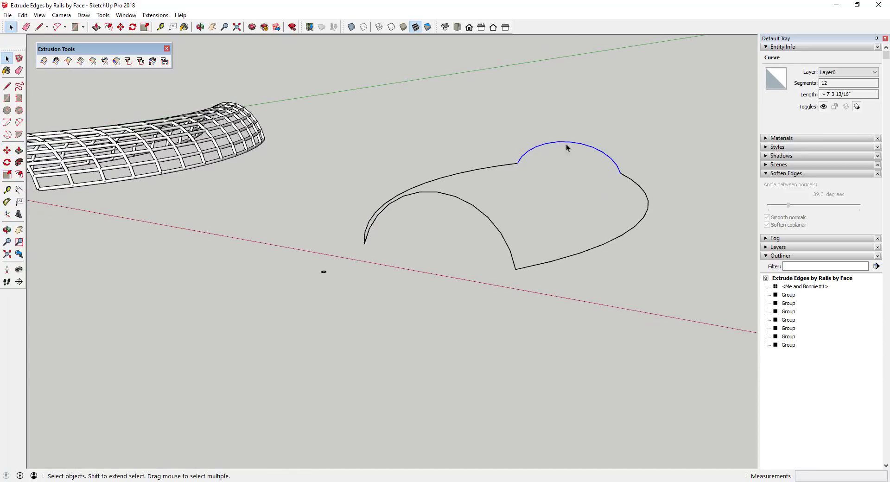
middle_click_drag(559, 165, 677, 209)
left_click(687, 208)
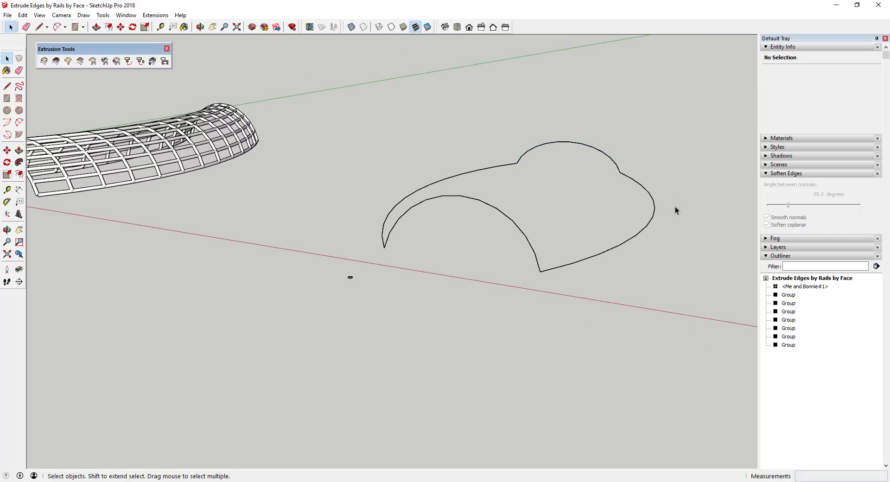
Generate a Profiles & Rails rib lattice from the small face, with the near arch as profile, both side rails and the flatter arch as melding profile.
left_click_drag(333, 263, 392, 305)
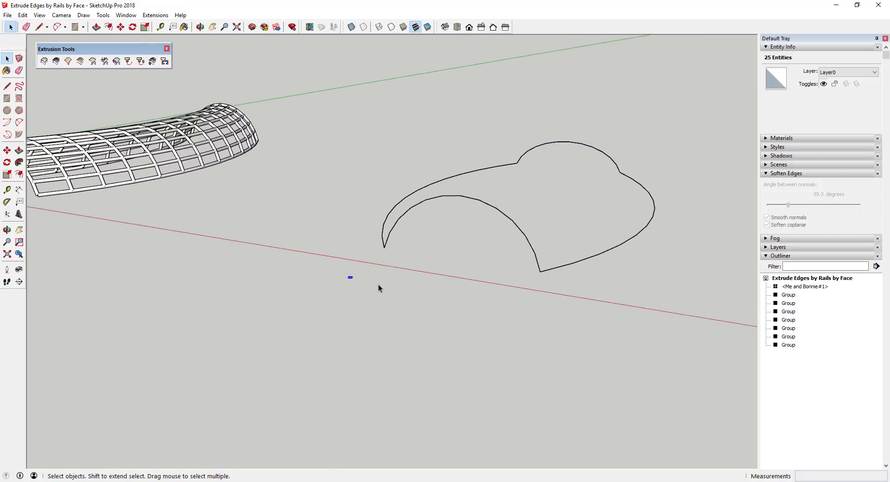
left_click(153, 62)
left_click(508, 219)
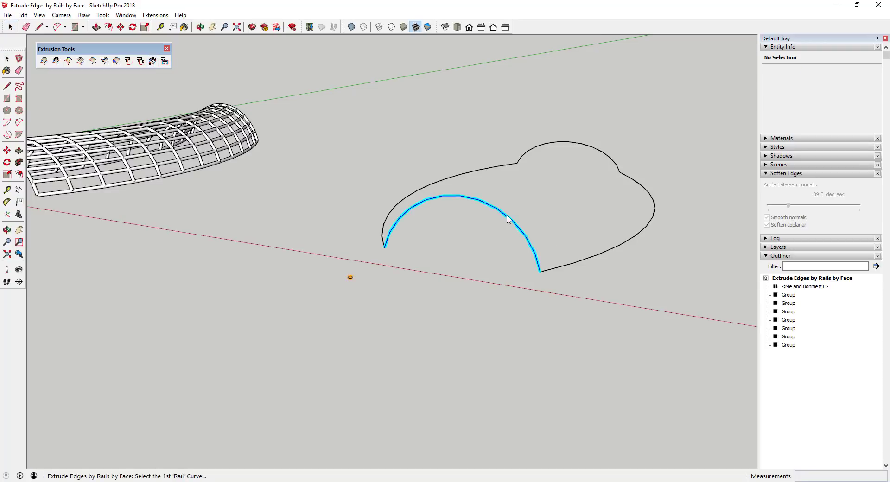
left_click(592, 262)
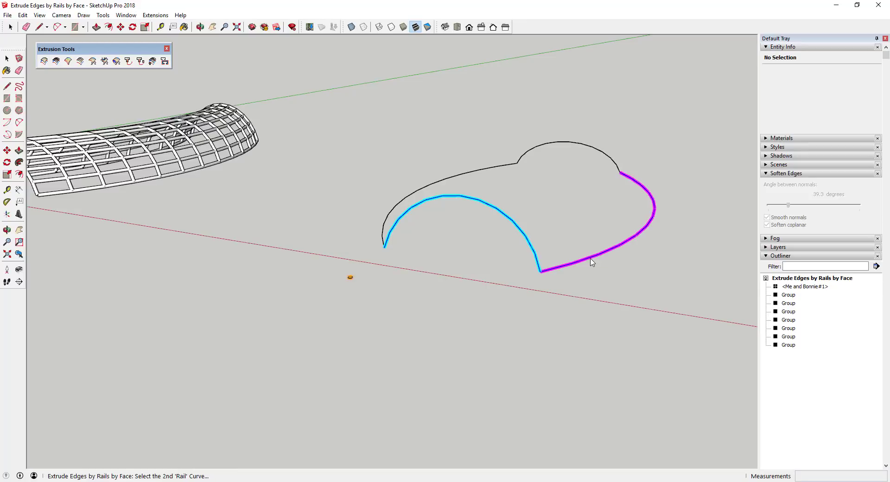
left_click(448, 179)
left_click(540, 152)
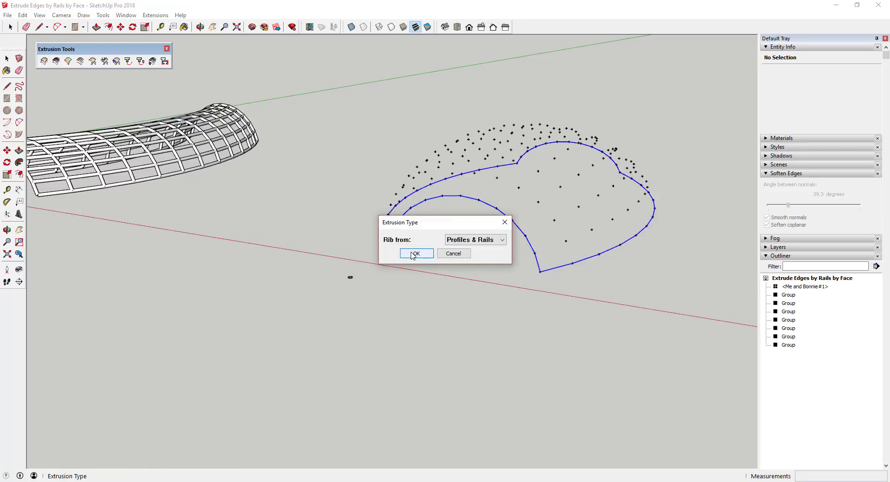
left_click(414, 254)
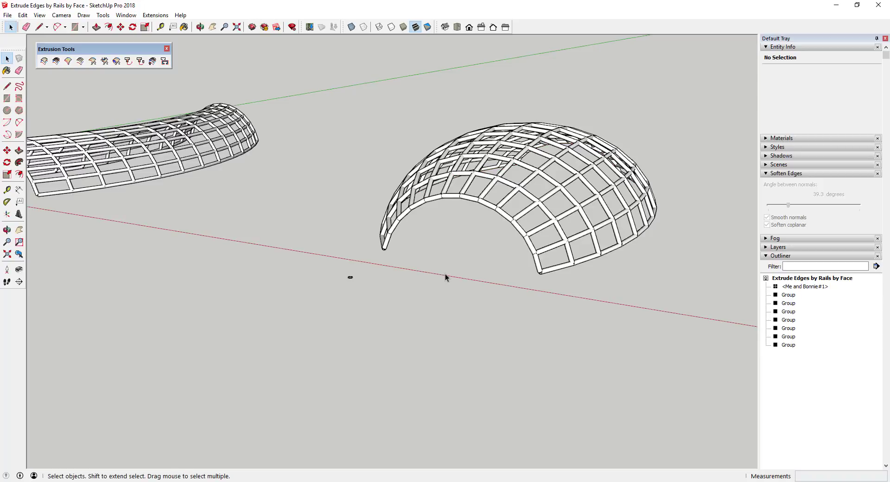
Delete the extra group overlapping the I-shaped profile face beside the next set of curves.
middle_click_drag(580, 234, 247, 184)
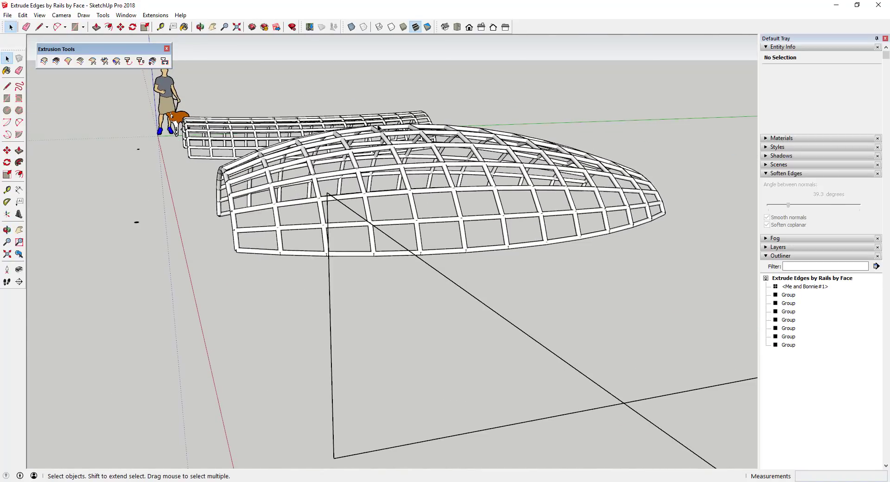
scroll(653, 207, "down", 3)
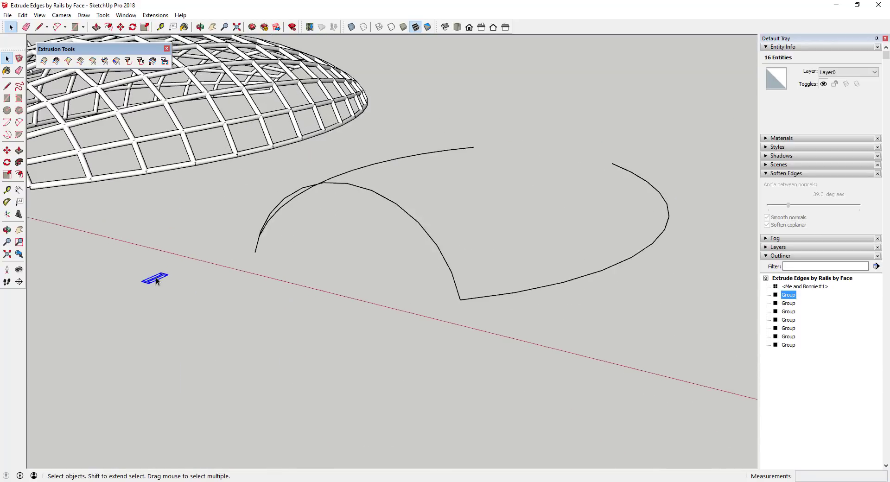
middle_click_drag(157, 281, 344, 318)
scroll(344, 315, "up", 4)
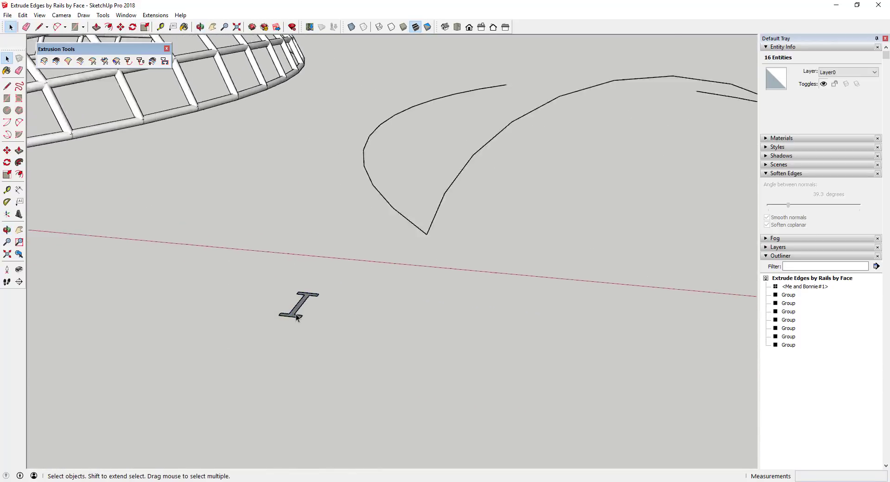
left_click(291, 315)
scroll(292, 314, "down", 3)
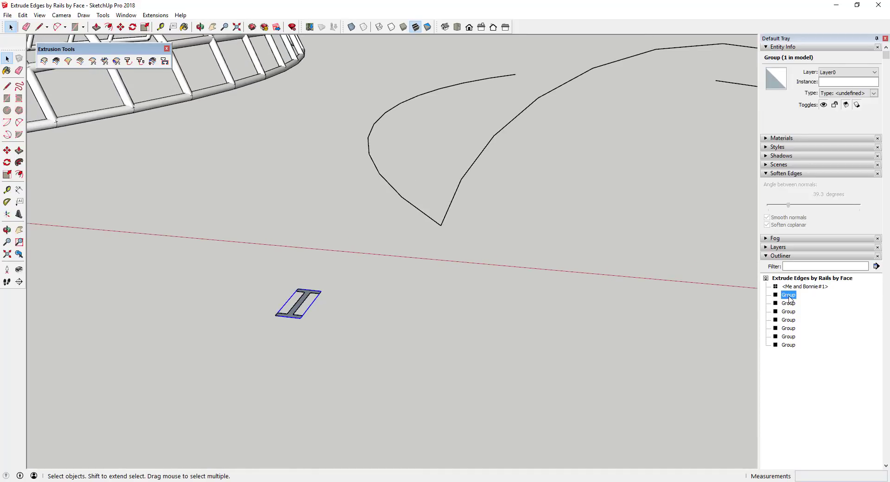
key("Delete")
Scale the I-shaped profile face down to less than half its size.
middle_click_drag(288, 281, 238, 269)
middle_click_drag(385, 361, 334, 369)
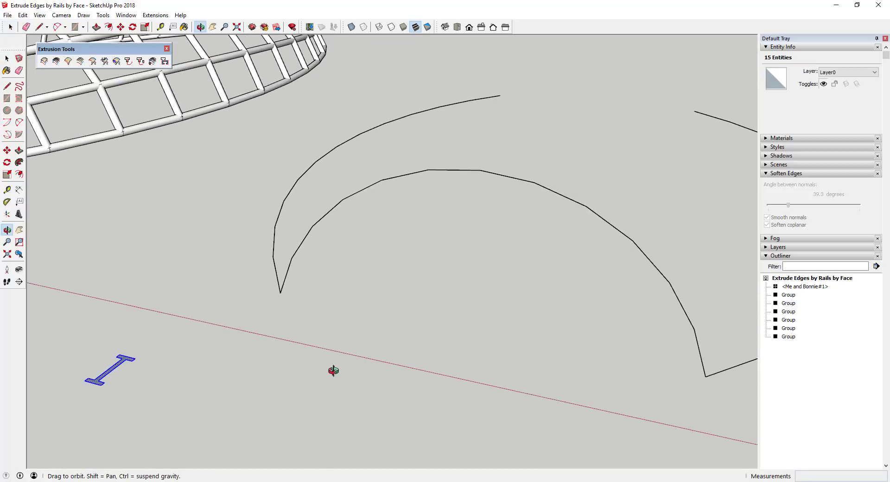
key("s")
left_click_drag(135, 357, 106, 370)
key("space")
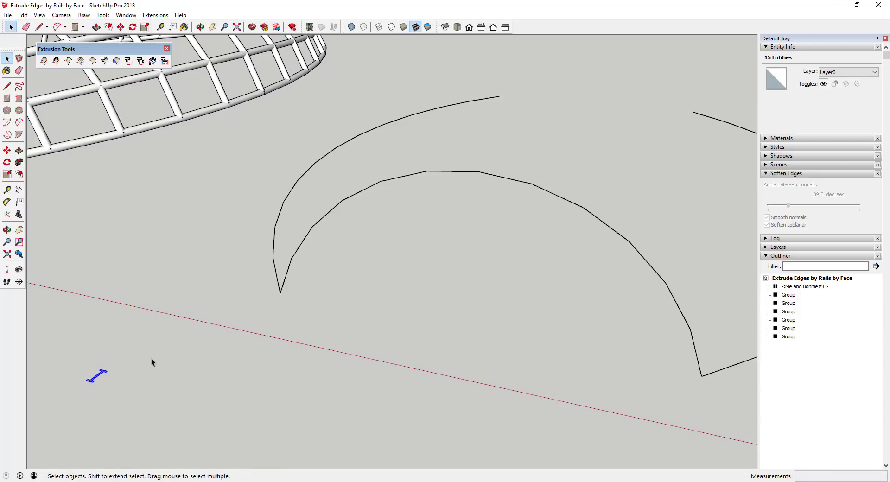
Run Extrude Edges by Rails by Face with the I-shaped face, using the arch as profile and melding profile and both curved rails.
middle_click_drag(362, 240, 280, 228)
left_click(152, 61)
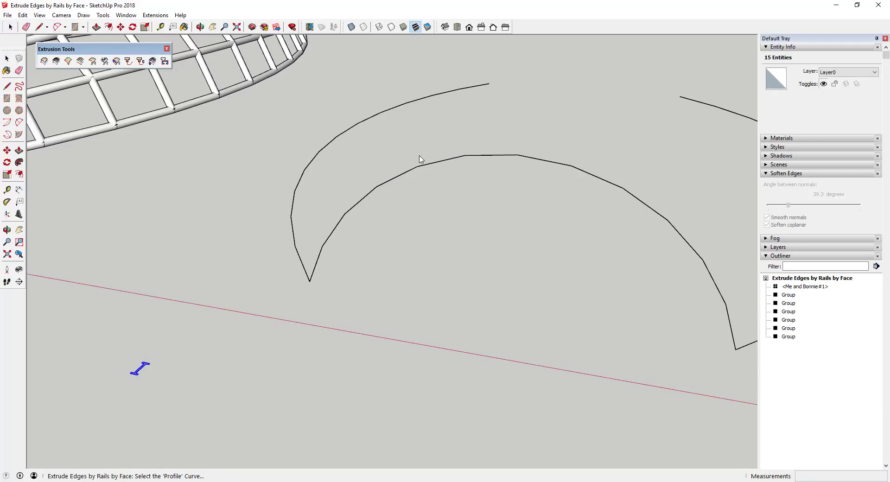
left_click(744, 346)
left_click(332, 147)
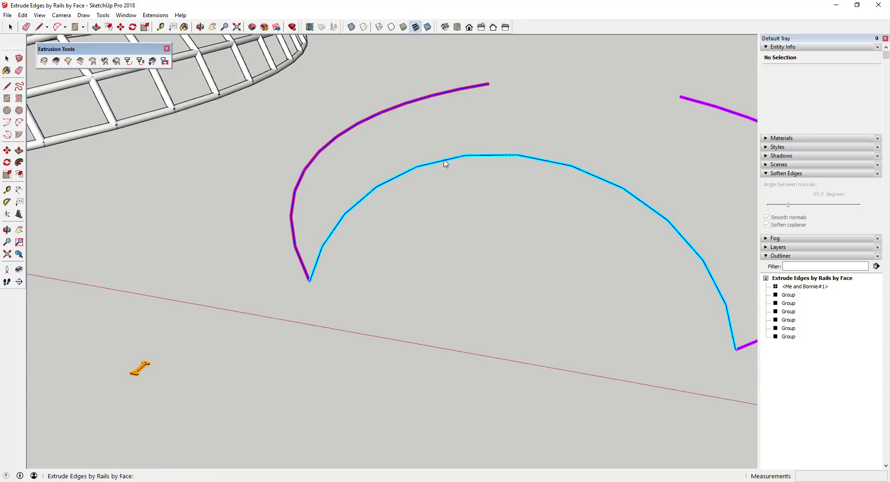
left_click(444, 163)
left_click(415, 254)
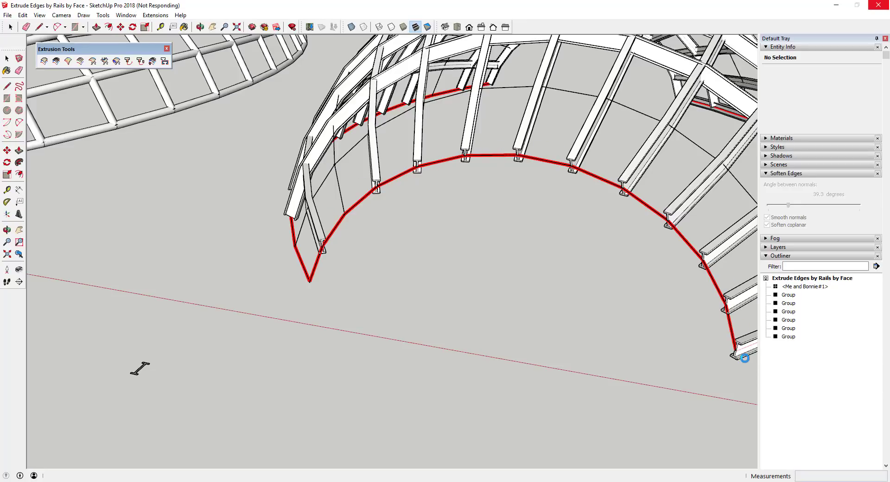
Examine the I-beam rib lattice and the neighbouring round-rib lattice, including their rib joints, up close and from several angles.
middle_click_drag(616, 291, 566, 227)
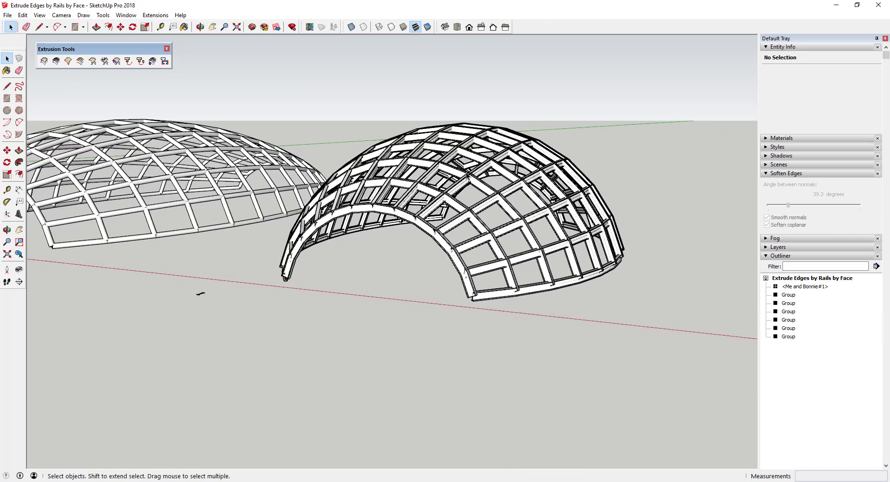
scroll(435, 204, "up", 5)
scroll(143, 199, "down", 5)
scroll(104, 199, "up", 6)
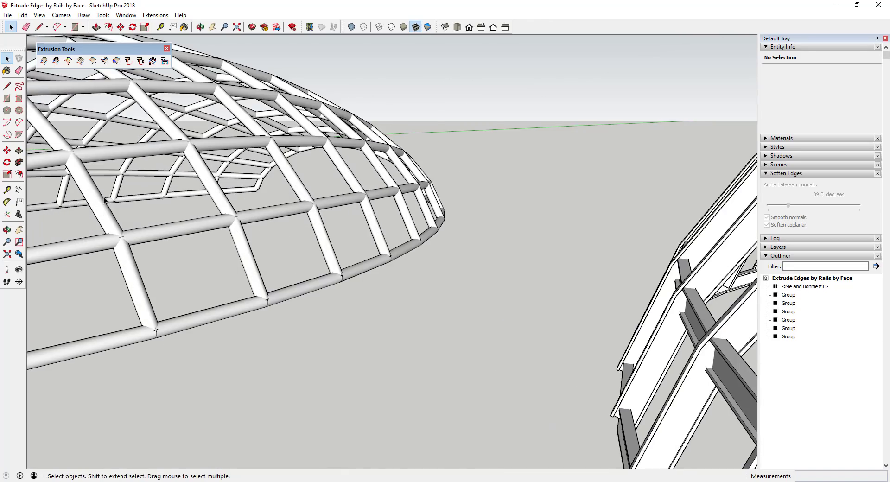
scroll(99, 203, "down", 8)
mouse_move(499, 236)
middle_mouse_down()
mouse_move(490, 222)
mouse_move(491, 241)
middle_mouse_up()
scroll(492, 259, "up", 6)
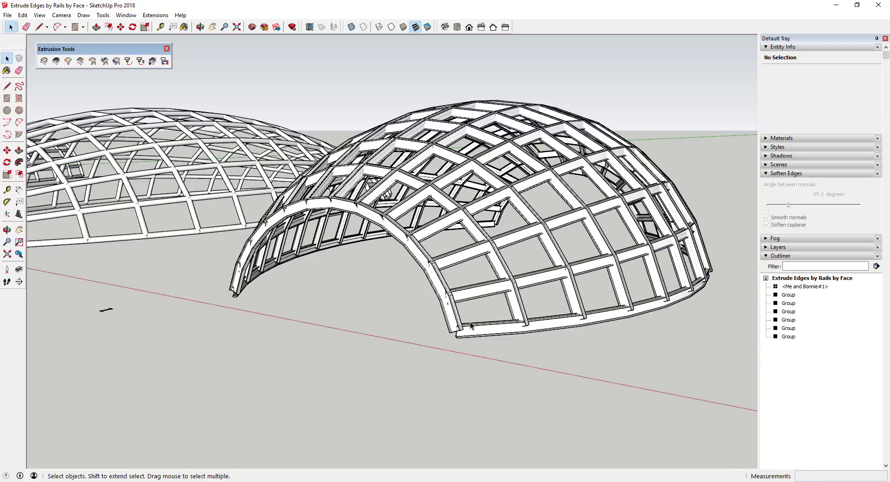
middle_click_drag(486, 265, 524, 328)
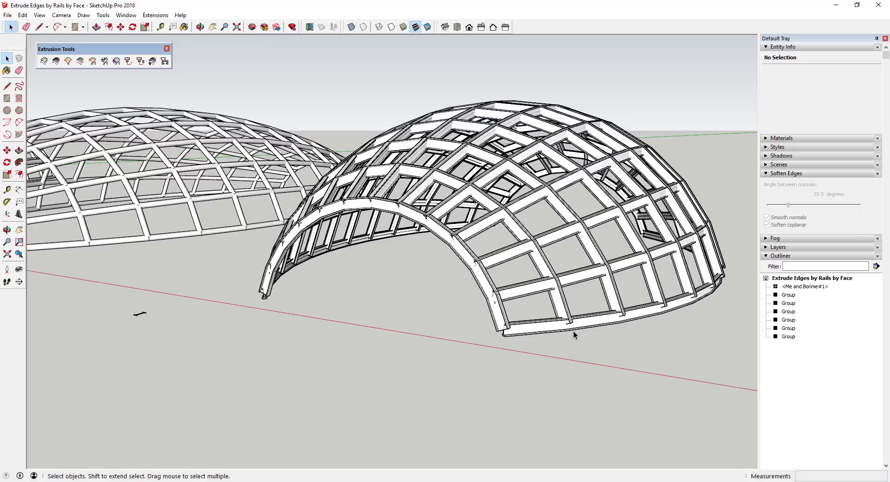
Draw an upright rectangle about 8' 10" wide between the near ends of the two straight rails and erase its bottom edge.
scroll(572, 331, "down", 5)
mouse_move(572, 331)
middle_mouse_down()
mouse_move(449, 274)
mouse_move(507, 262)
mouse_move(361, 276)
middle_mouse_up()
scroll(506, 262, "up", 3)
scroll(506, 263, "down", 5)
scroll(353, 277, "up", 5)
key("r")
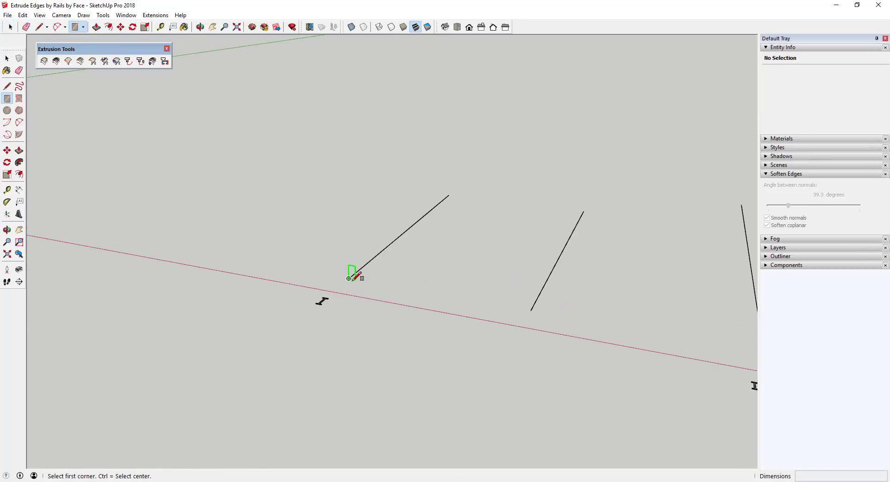
left_click(349, 279)
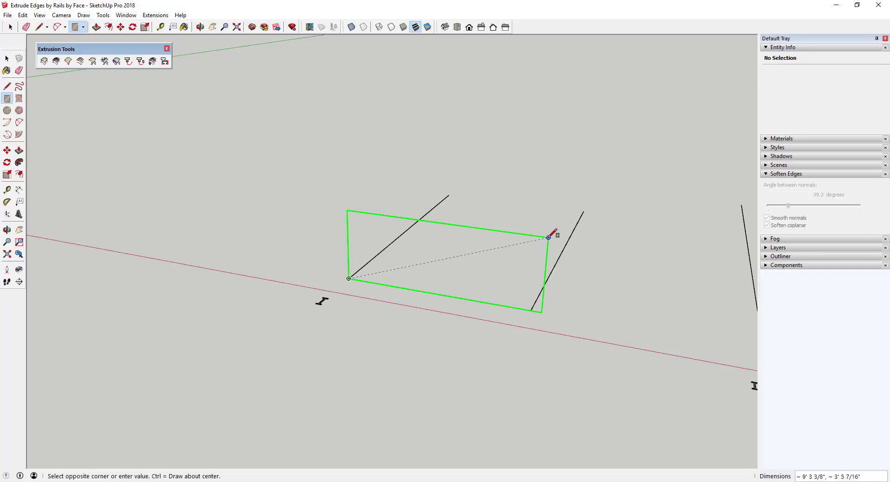
left_click(545, 206)
key("e")
left_click(482, 302)
key("space")
middle_click_drag(482, 296, 439, 198)
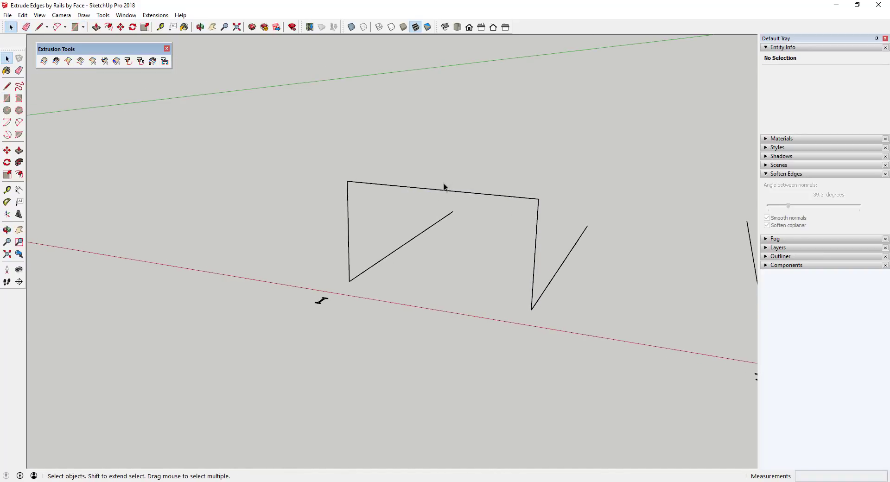
middle_click_drag(373, 204, 305, 259)
left_click_drag(294, 285, 339, 326)
left_click(157, 16)
left_click(156, 15)
left_click(153, 61)
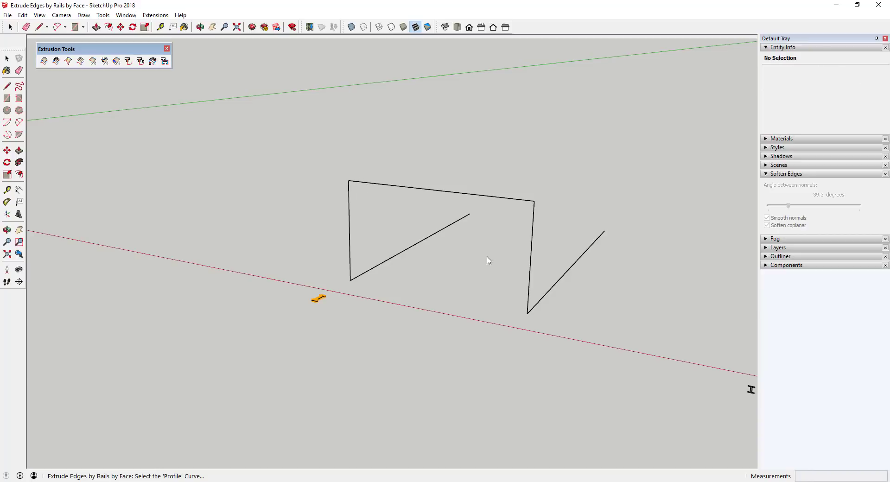
key("space")
Weld the three edges of the upright frame into a single curve.
left_click(566, 276)
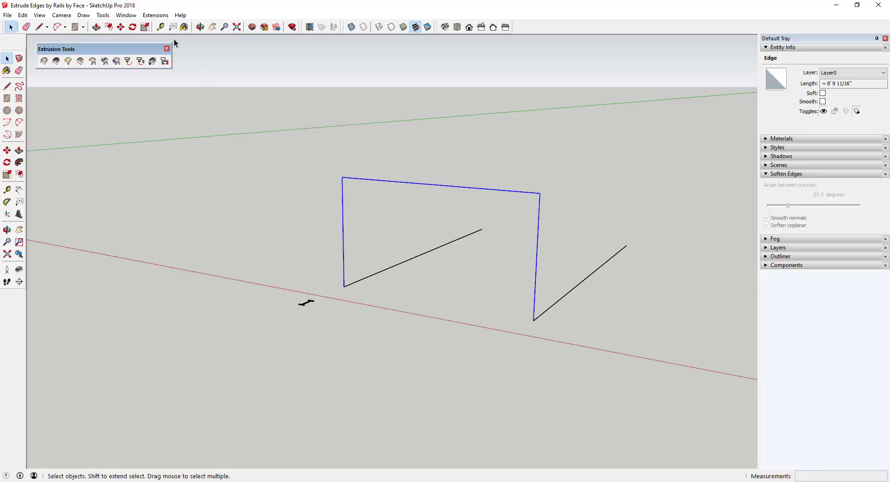
left_click(155, 15)
left_click(164, 203)
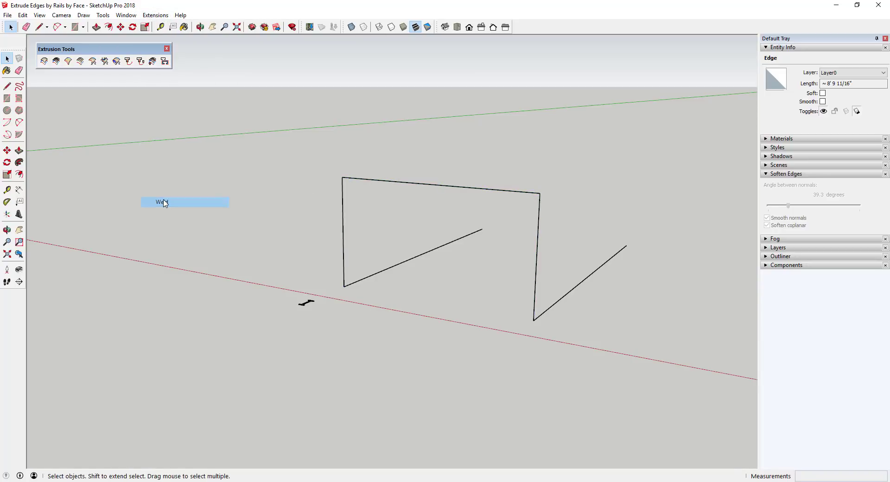
left_click(538, 238)
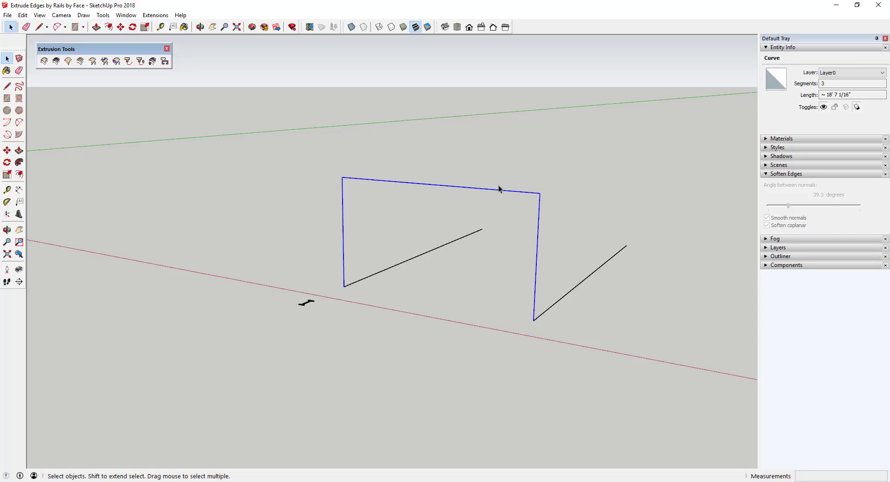
middle_click_drag(531, 263, 521, 246)
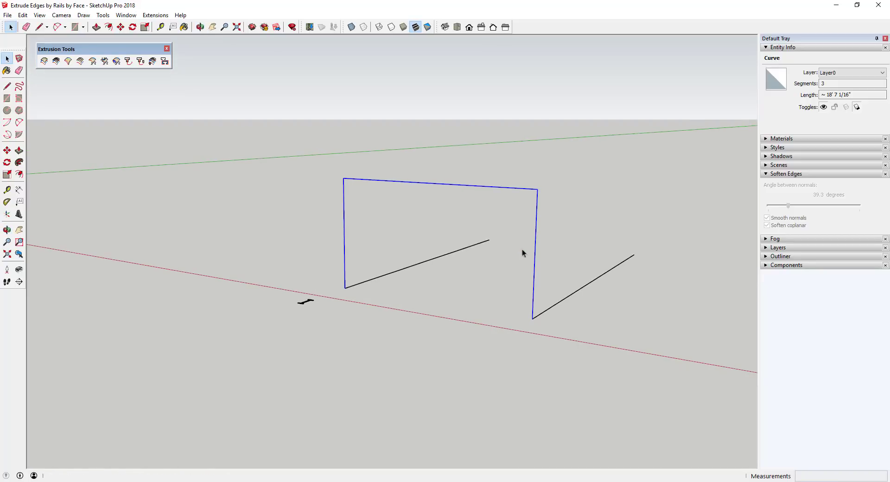
double_click(306, 302)
left_click(153, 61)
left_click(346, 243)
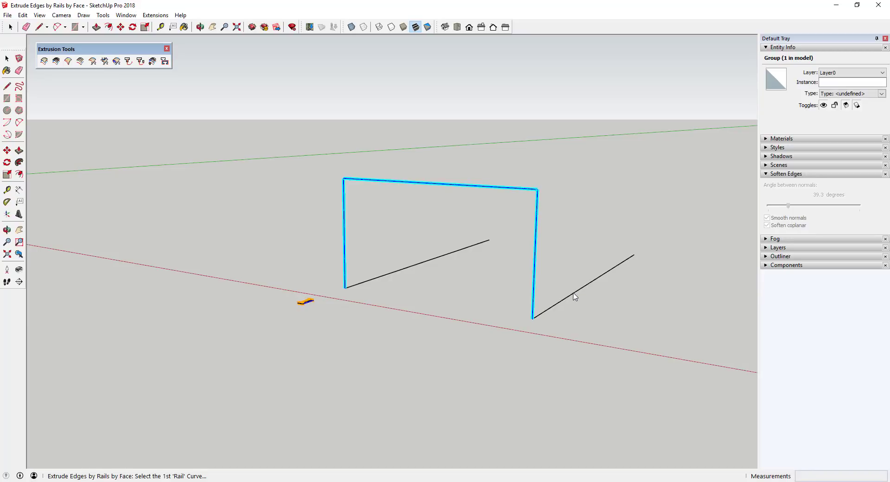
key("space")
Divide the straight rail farther along the red axis into 10 segments.
right_click(561, 304)
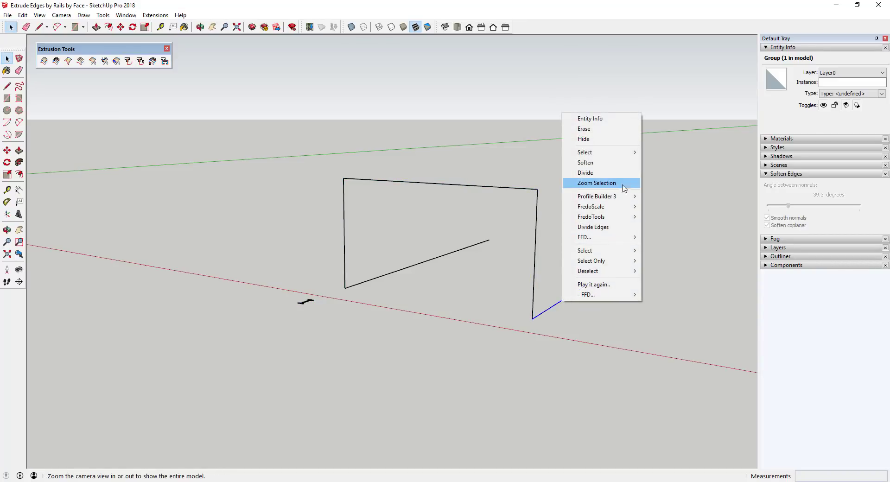
left_click(603, 173)
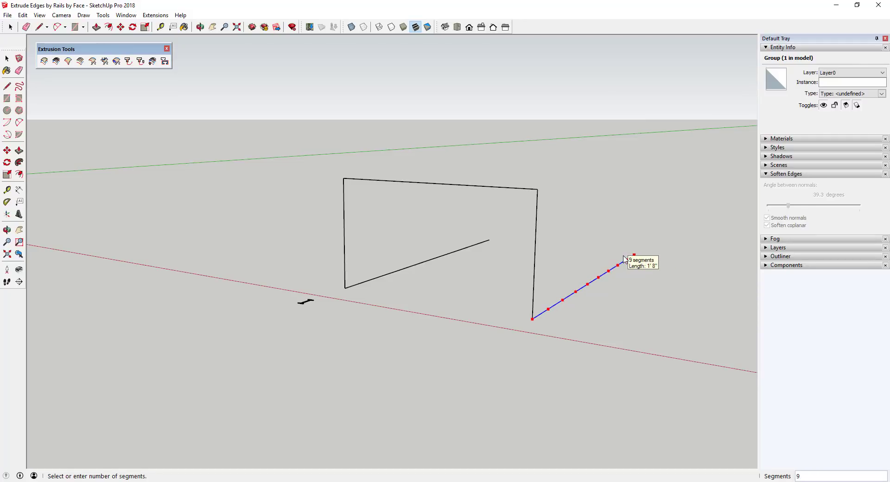
type("10")
key("Return")
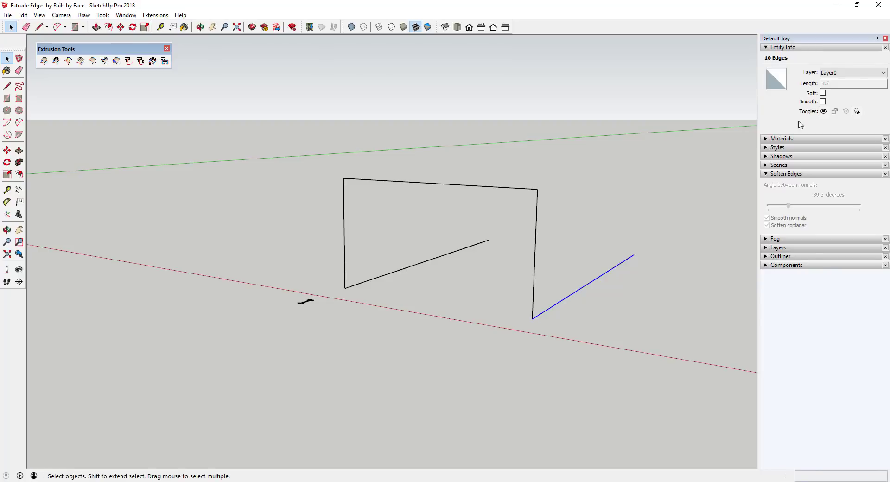
Weld the segments of the divided rail into a single curve.
left_click(616, 268)
left_click(601, 278)
left_click_drag(487, 256, 698, 332)
left_click(154, 16)
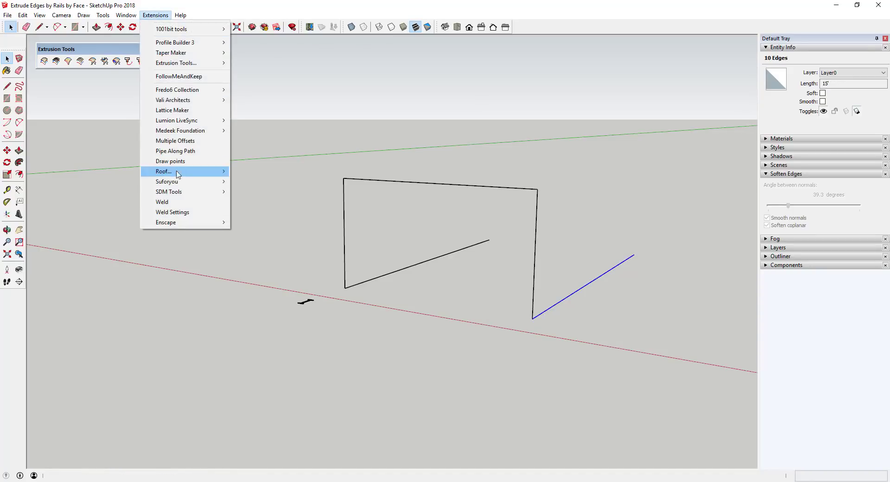
left_click(176, 201)
Delete the undivided straight rail at the frame's other leg.
left_click(446, 254)
key("Delete")
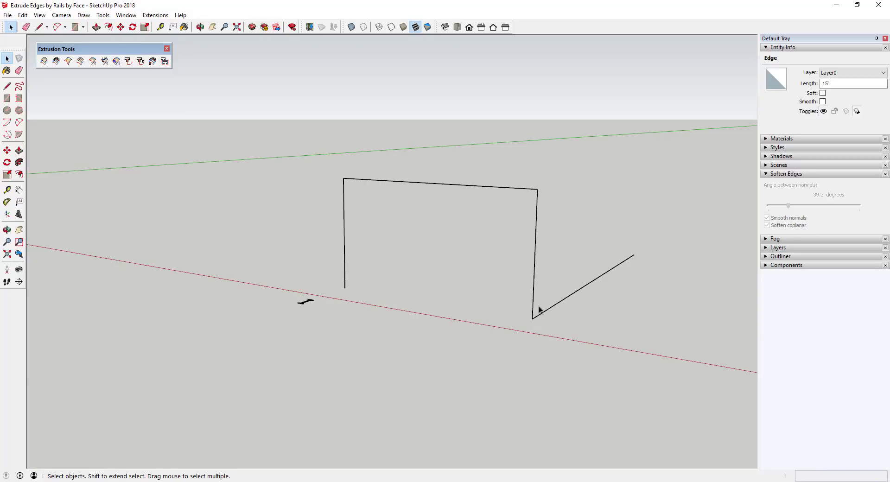
Copy the divided rail from the base of one frame leg to the base of the frame's other leg.
left_click_drag(492, 220, 660, 351)
key("m")
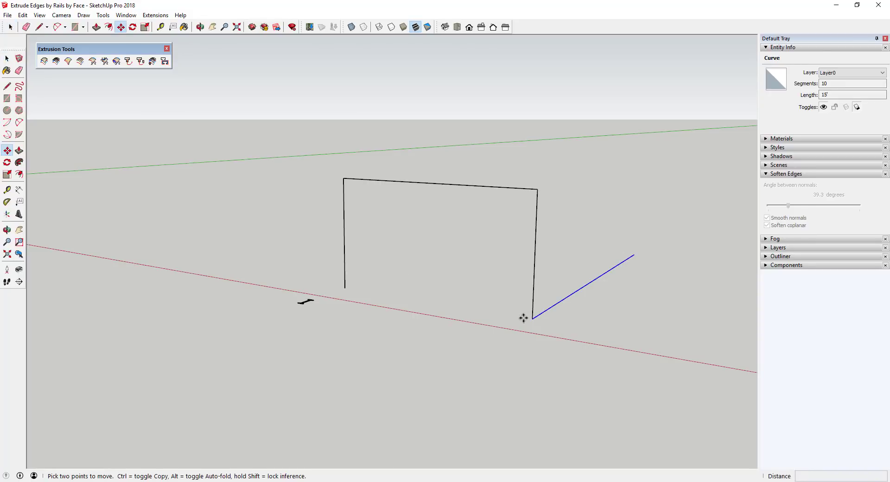
key("ctrl")
left_click(532, 318)
left_click(345, 288)
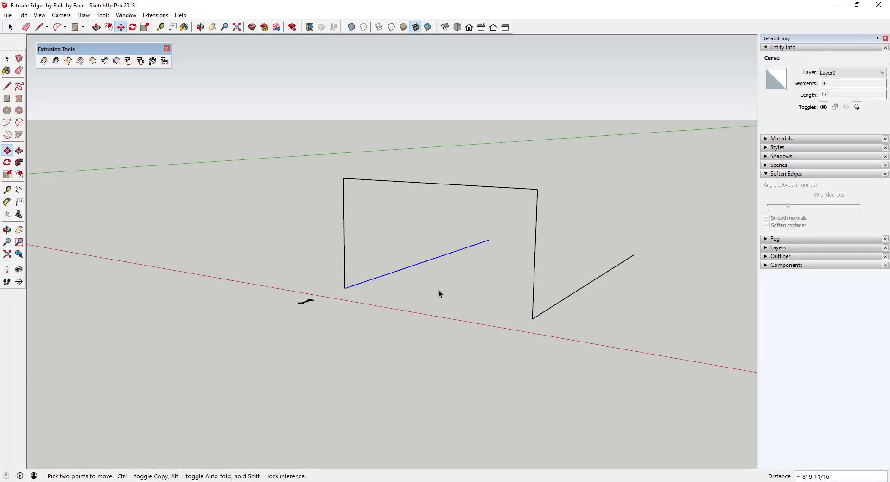
key("space")
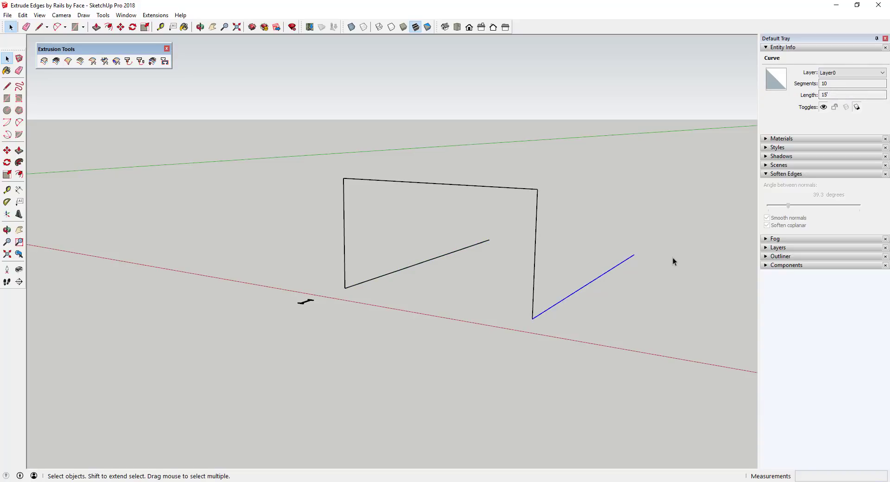
Extrude the I-shaped face by rails with the upright frame as profile and melding profile, the two straight edges as rails, and ribs from Profiles & Rails.
middle_click_drag(665, 250, 659, 252)
left_click_drag(317, 324, 318, 324)
left_click(153, 61)
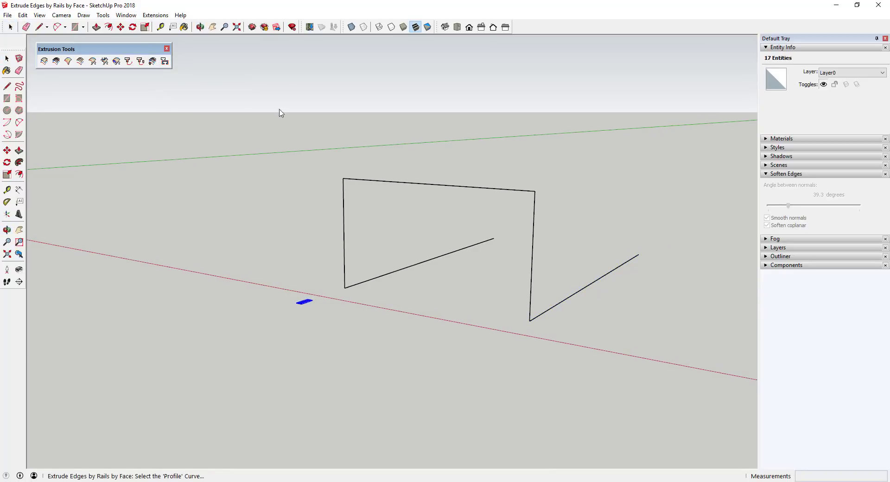
left_click(571, 302)
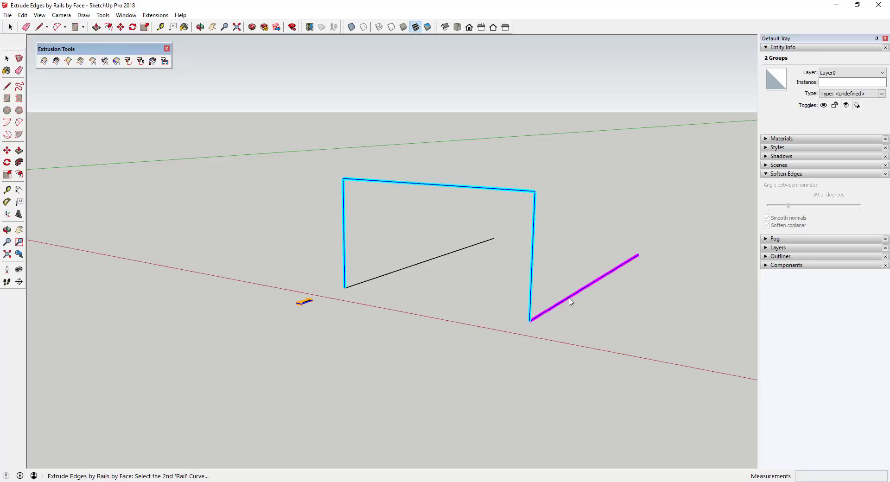
left_click(396, 274)
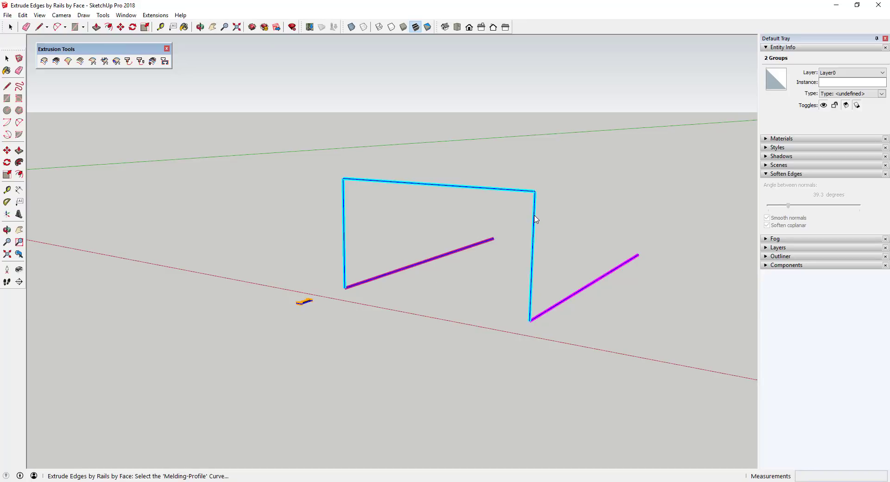
left_click(534, 220)
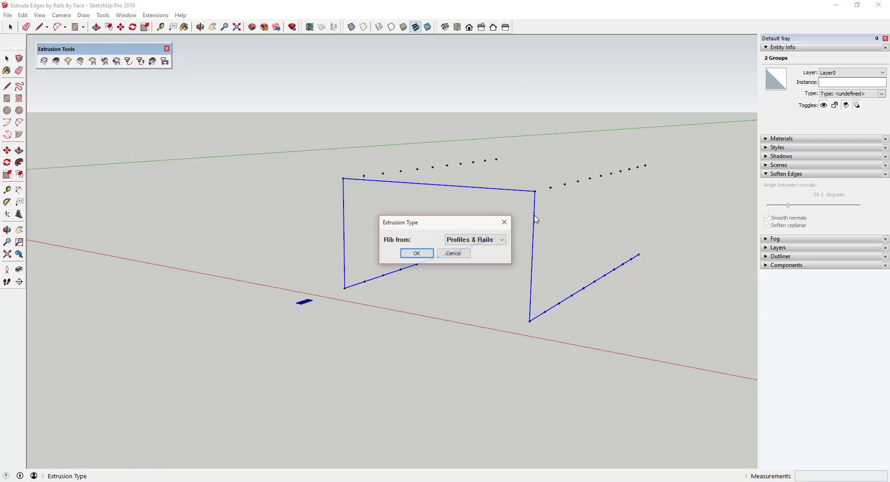
left_click(416, 254)
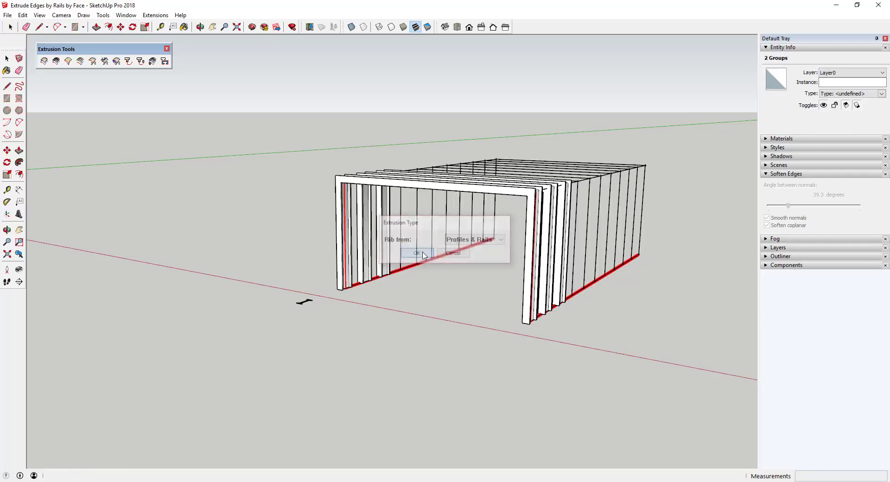
middle_click_drag(570, 241, 578, 214)
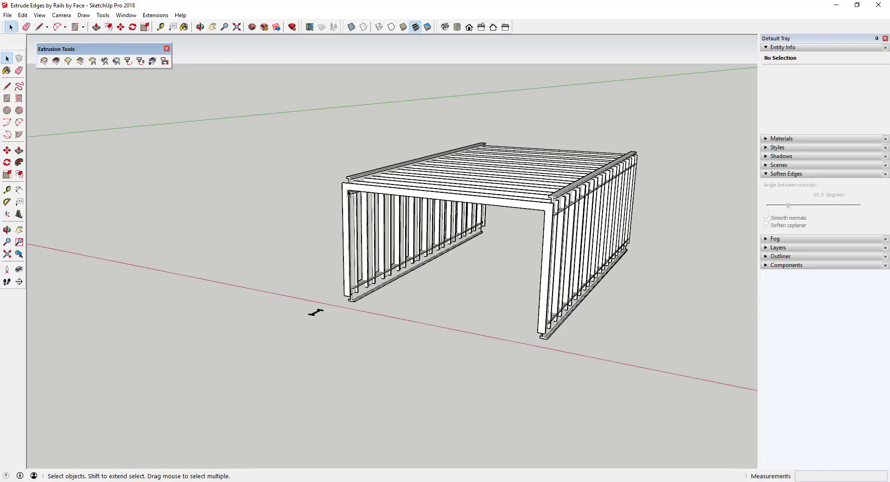
middle_click_drag(409, 189, 434, 197)
middle_click_drag(528, 211, 447, 265)
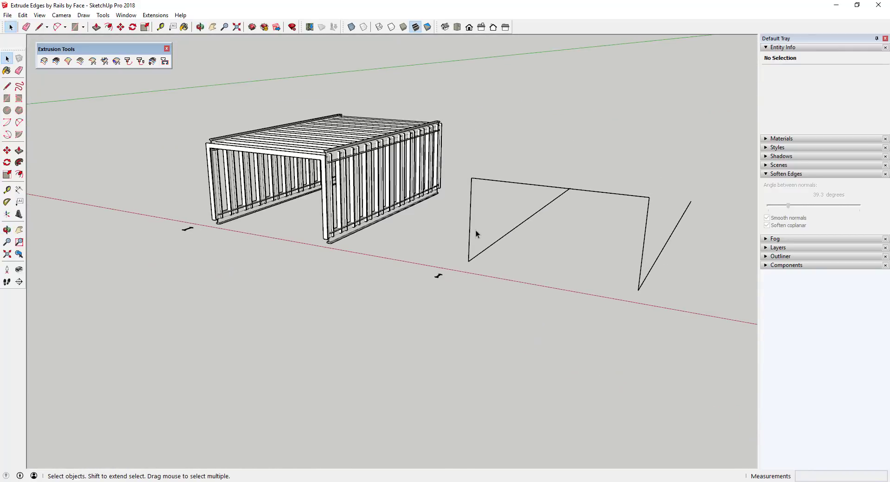
Rotate the I-shaped face beside the second frame on the ground plane so its length runs along the red axis.
key("ctrl+a")
scroll(446, 291, "up", 3)
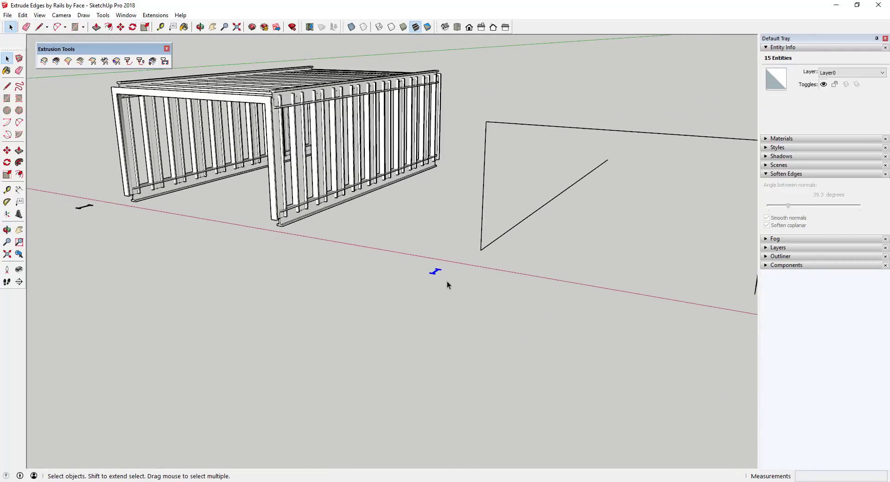
key("q")
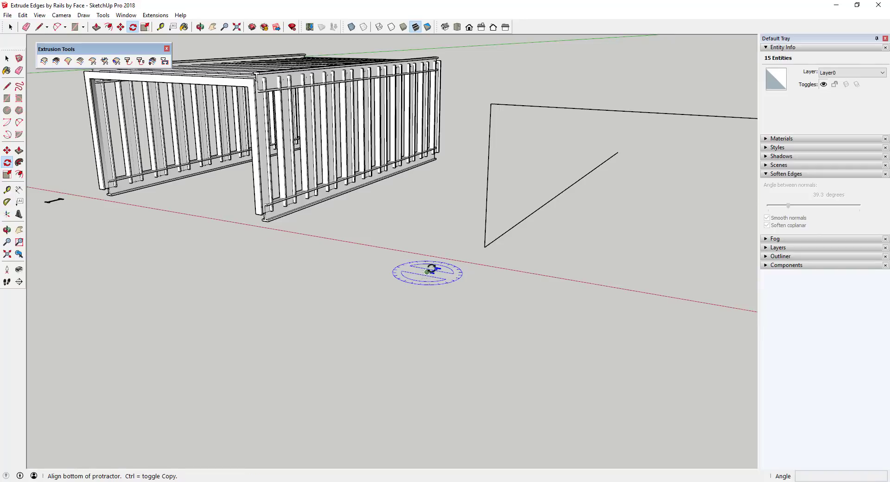
left_click(451, 250)
key("Escape")
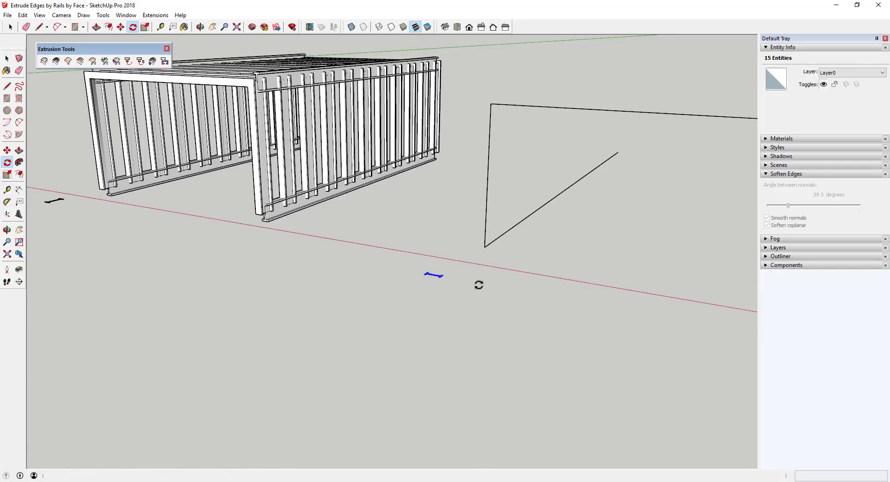
key("space")
scroll(467, 254, "down", 2)
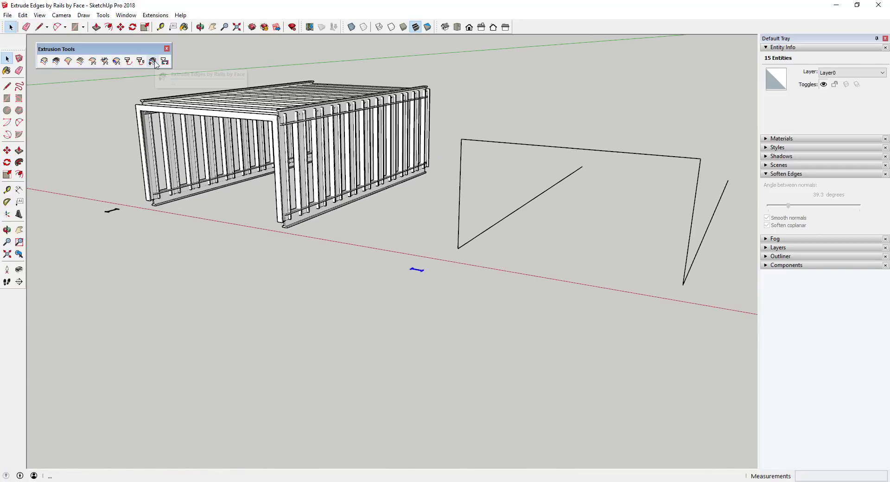
Extrude the rotated I-shaped face along the second frame and its two straight rails, with ribs from Profiles & Rails.
left_click(152, 61)
left_click(514, 148)
left_click(708, 230)
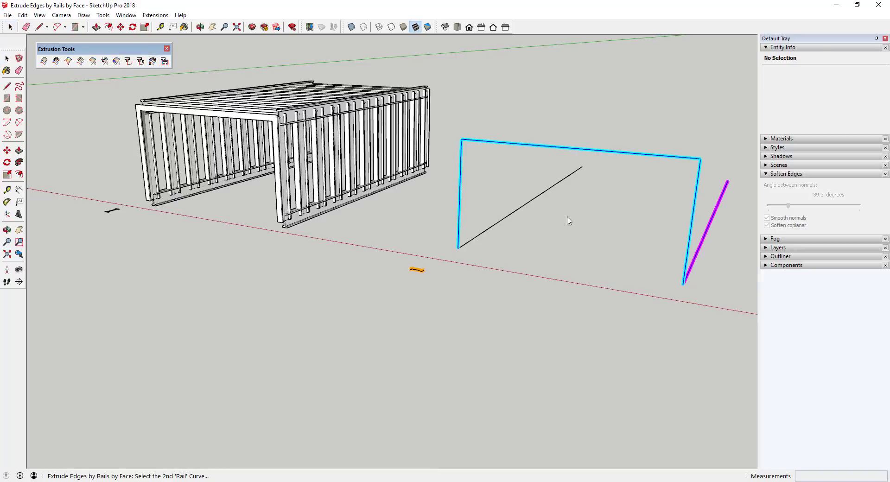
left_click(531, 205)
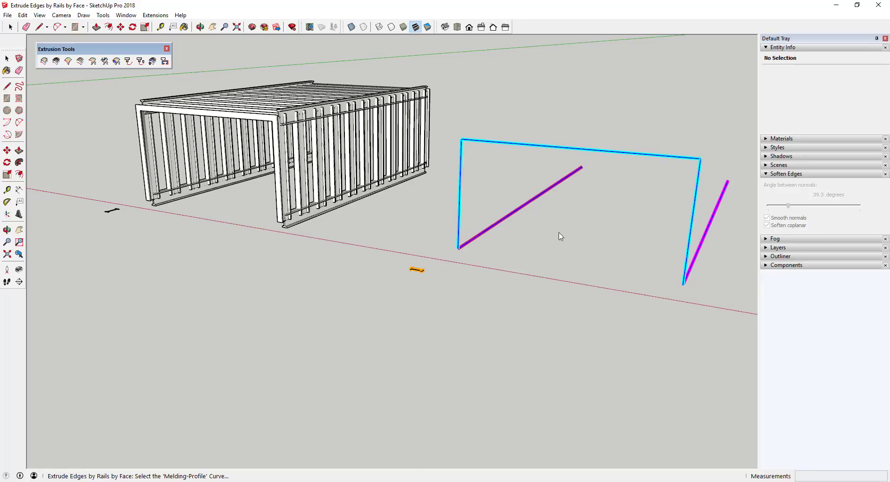
left_click(550, 150)
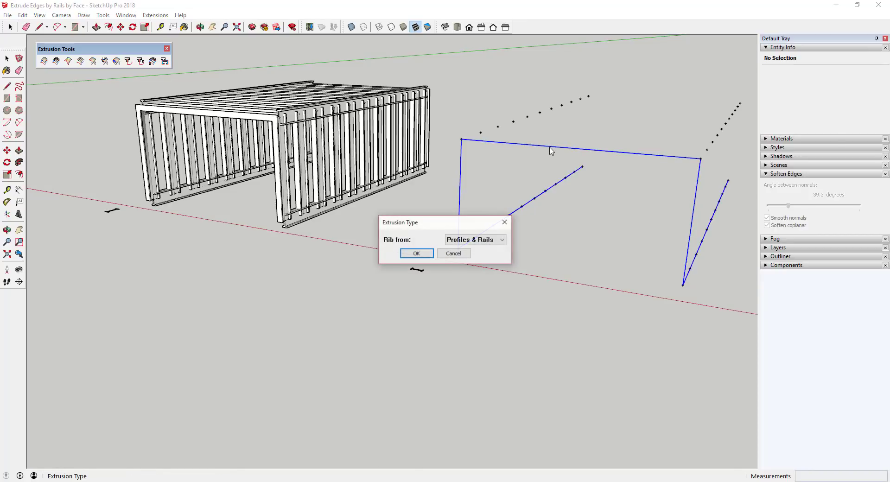
left_click(413, 253)
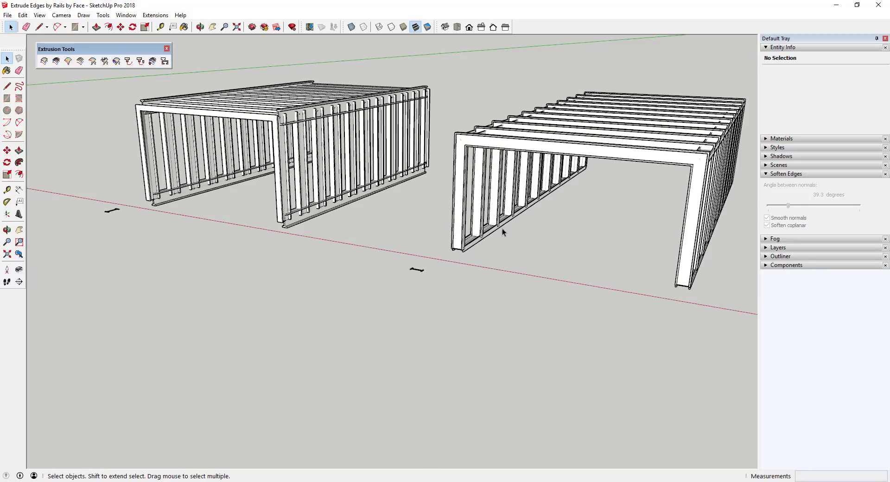
Examine how the ribs meet at the front corner of the second box-shaped lattice and compare it with the first lattice.
middle_click_drag(713, 162, 582, 193)
scroll(582, 192, "down", 6)
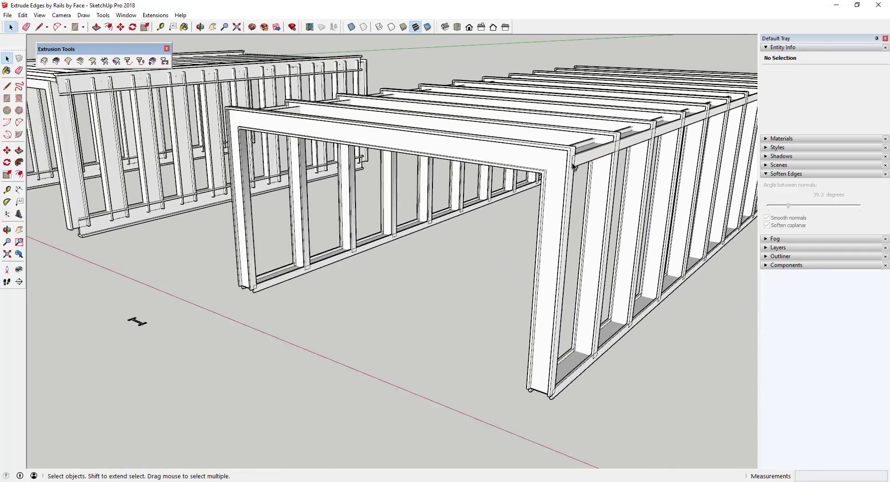
scroll(453, 163, "up", 2)
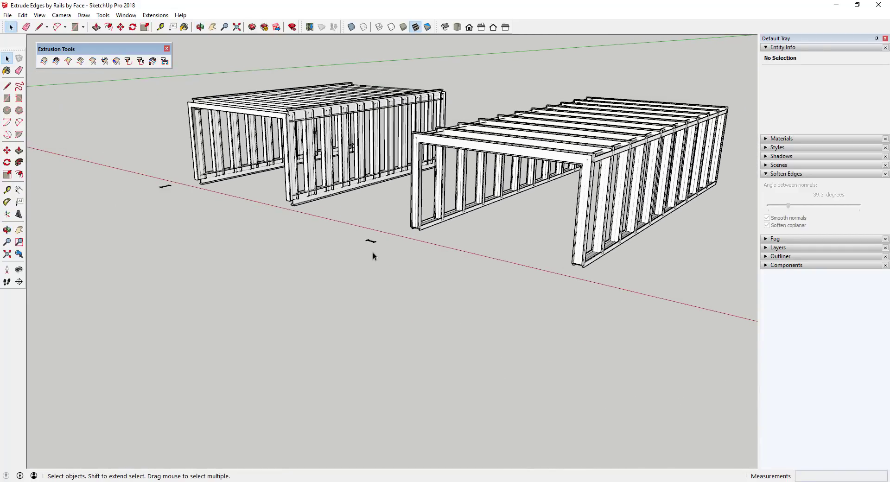
scroll(598, 171, "up", 3)
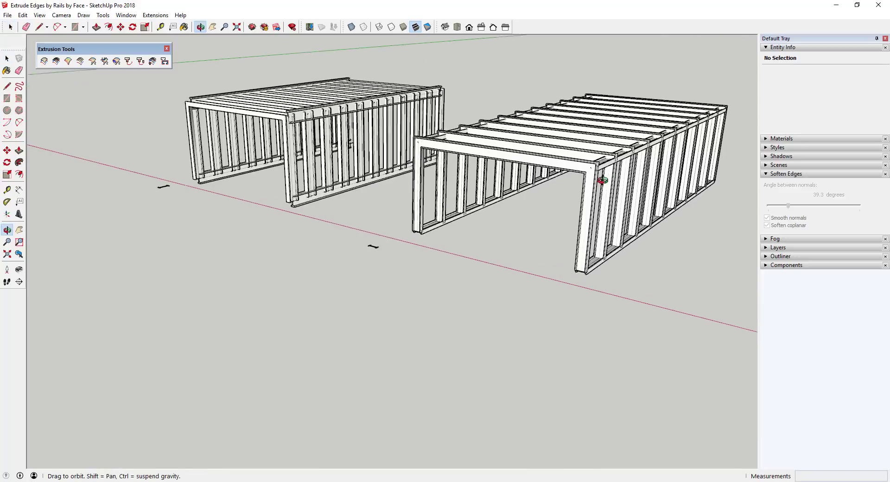
left_click(602, 163)
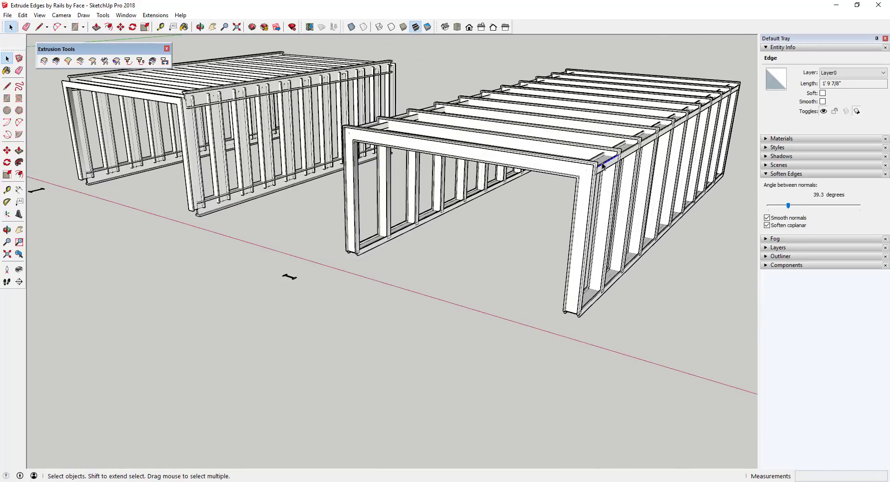
scroll(607, 164, "down", 2)
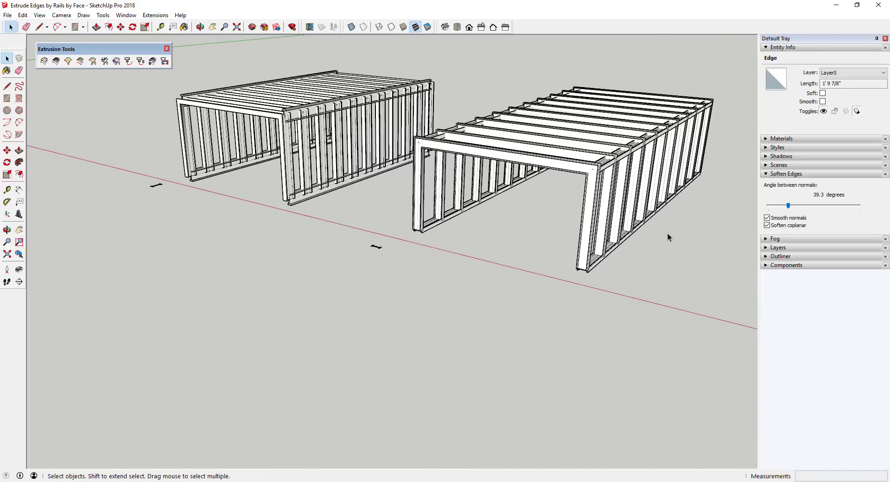
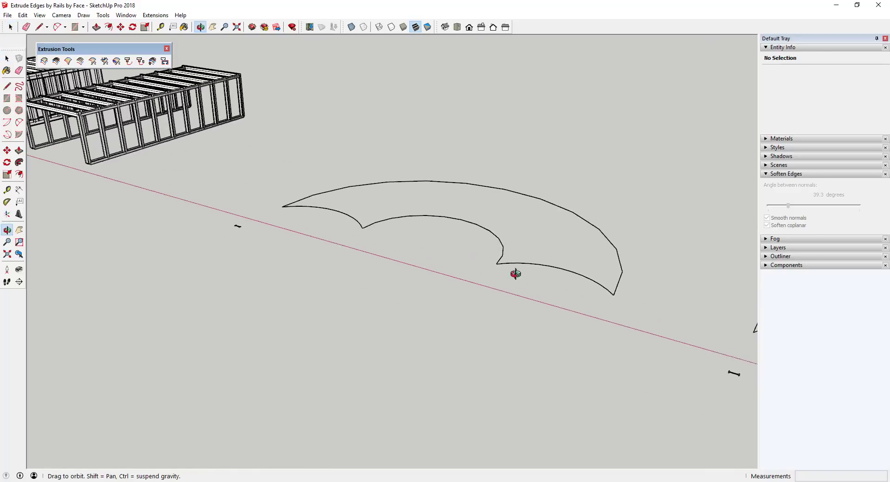
Extrude the small face by rails using the middle arch as profile, the two side arcs as rails and the large outer arch as melding profile.
middle_click_drag(502, 325, 552, 296)
scroll(552, 296, "up", 2)
scroll(469, 254, "down", 2)
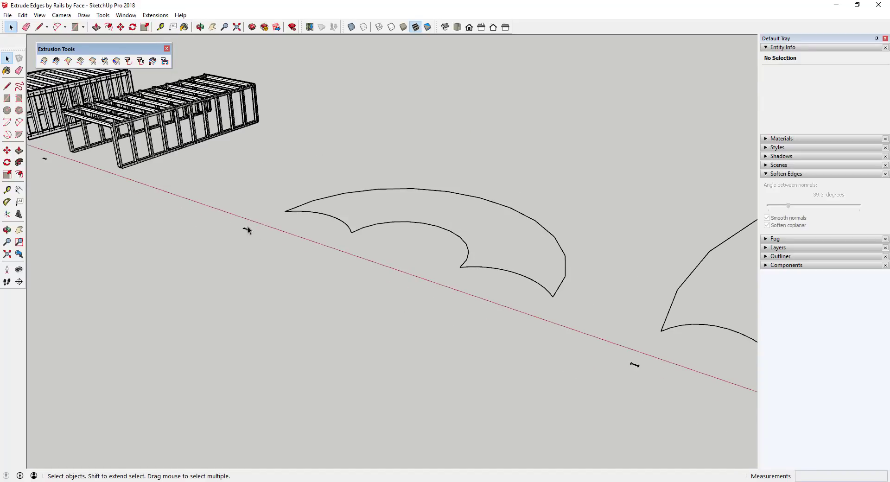
left_click(245, 230)
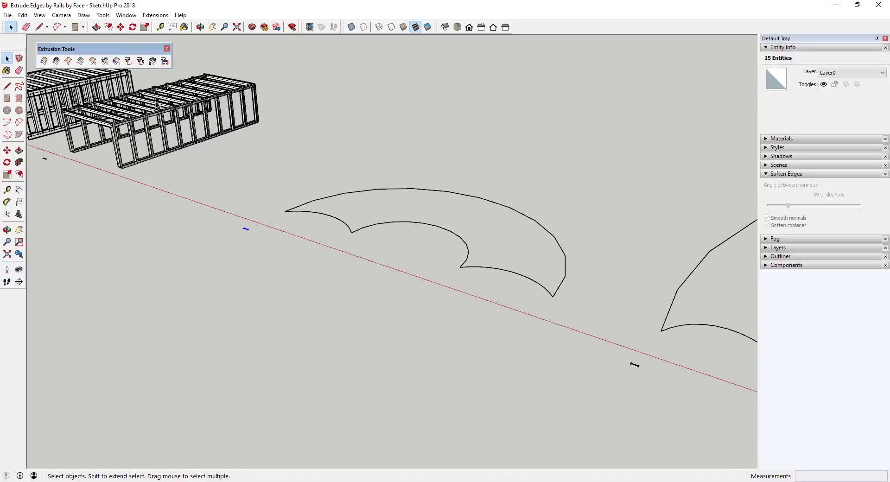
left_click(153, 61)
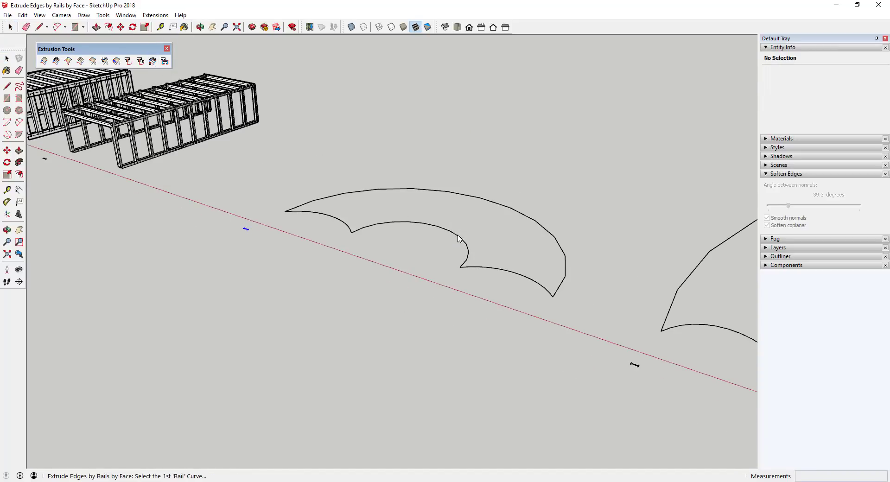
left_click(504, 269)
left_click(344, 226)
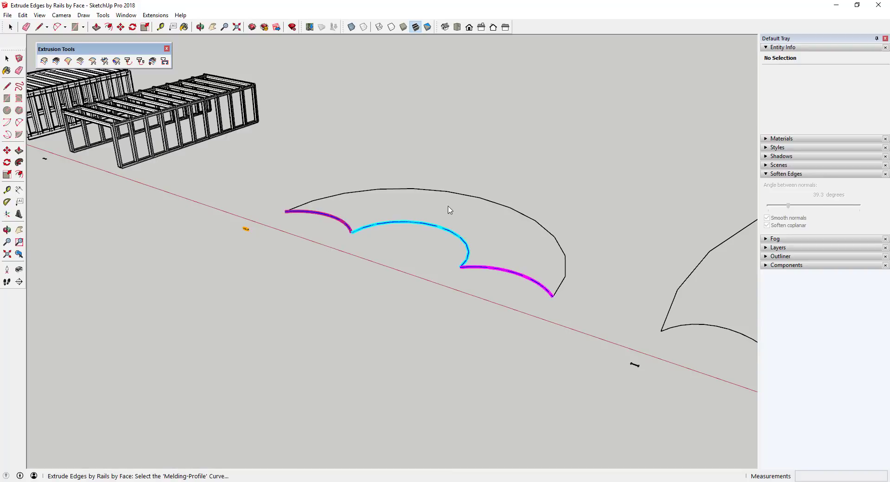
left_click(471, 201)
left_click(419, 258)
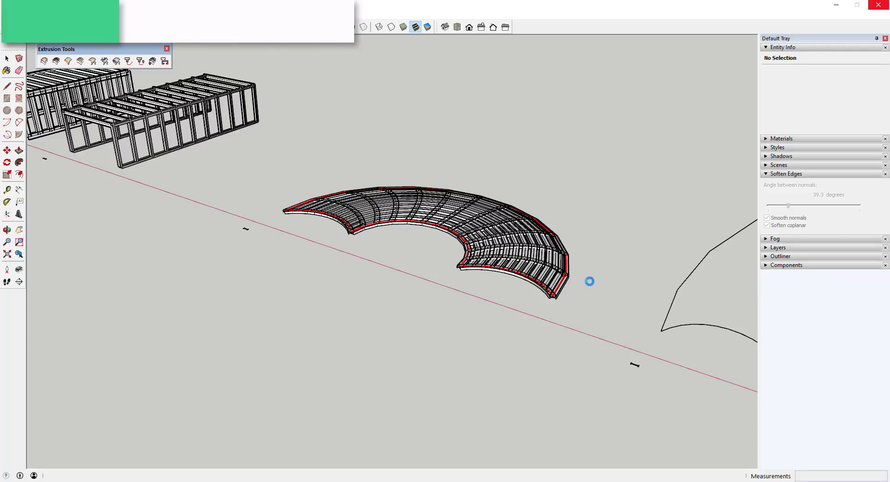
Inspect the curved rib lattice from several angles, including its rib direction and joints, together with the small source face.
scroll(426, 231, "up", 10)
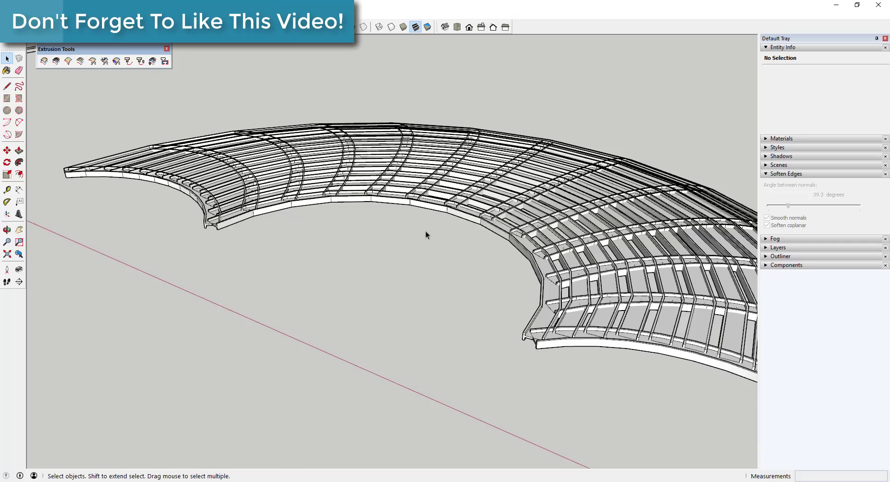
key("space")
scroll(518, 376, "down", 5)
scroll(497, 263, "up", 2)
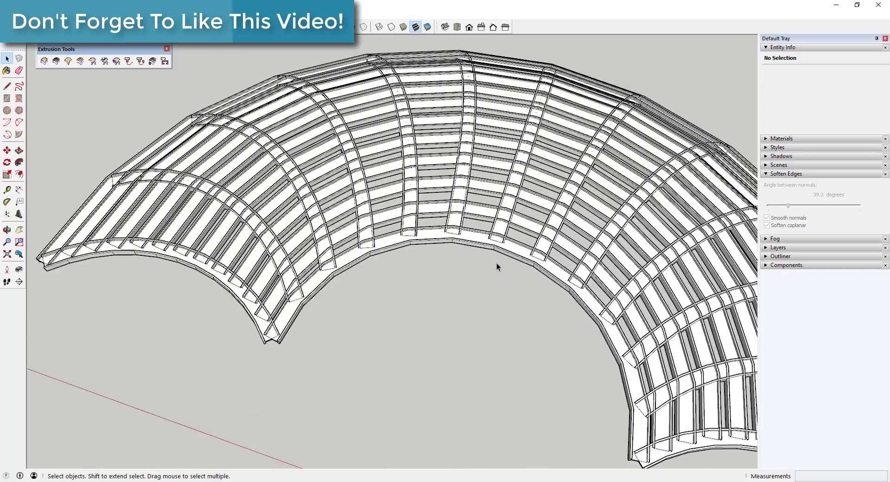
middle_click_drag(496, 263, 520, 218)
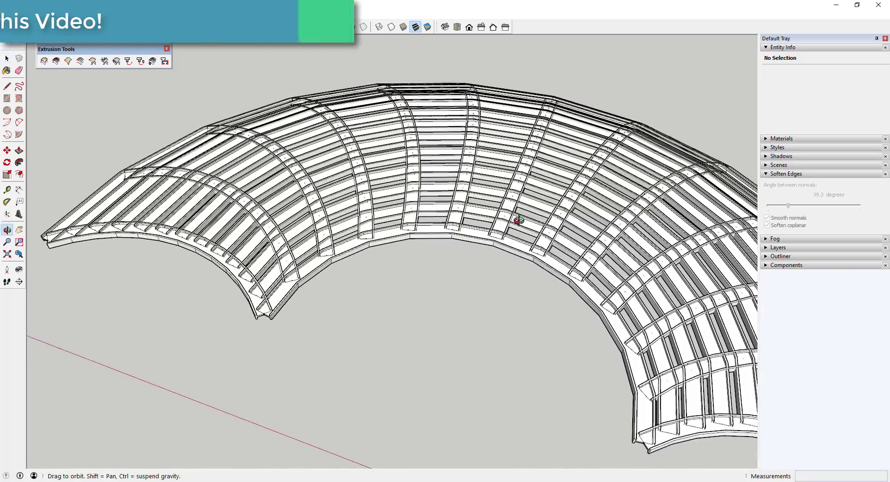
scroll(461, 278, "down", 6)
scroll(382, 184, "up", 4)
middle_click_drag(378, 143, 354, 224)
scroll(63, 292, "down", 5)
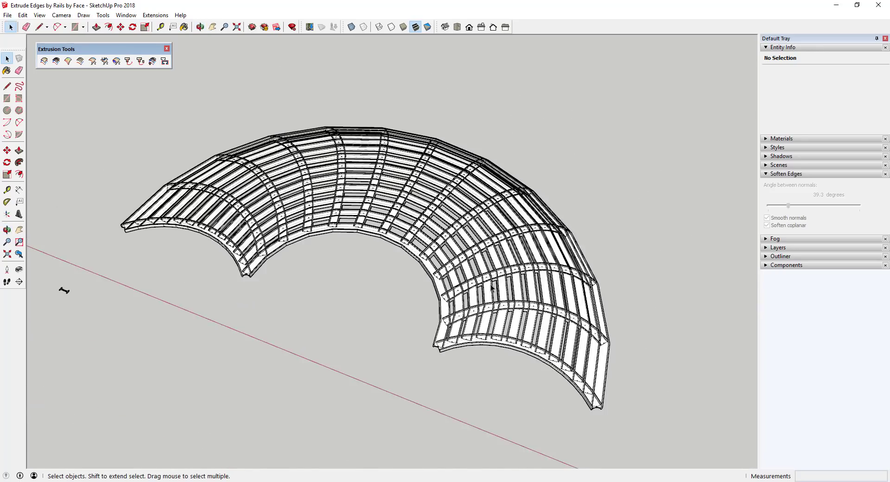
scroll(428, 356, "up", 7)
scroll(428, 356, "down", 8)
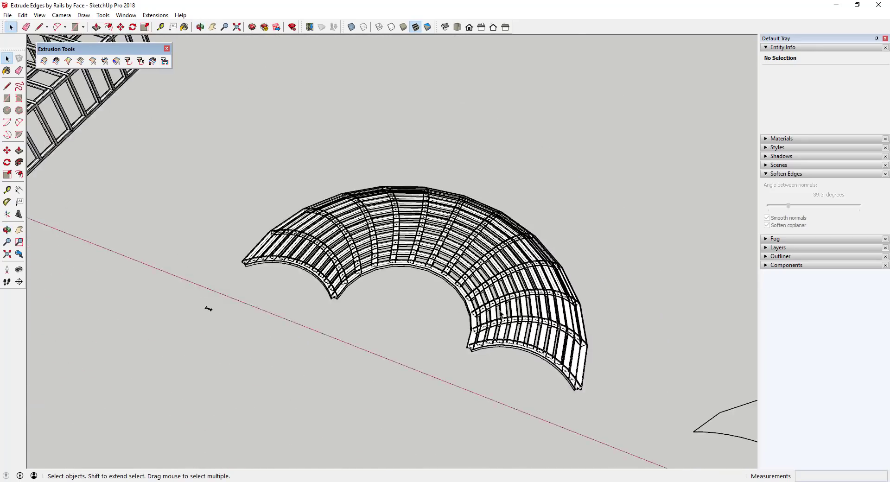
middle_click_drag(278, 324, 247, 326)
scroll(223, 310, "up", 4)
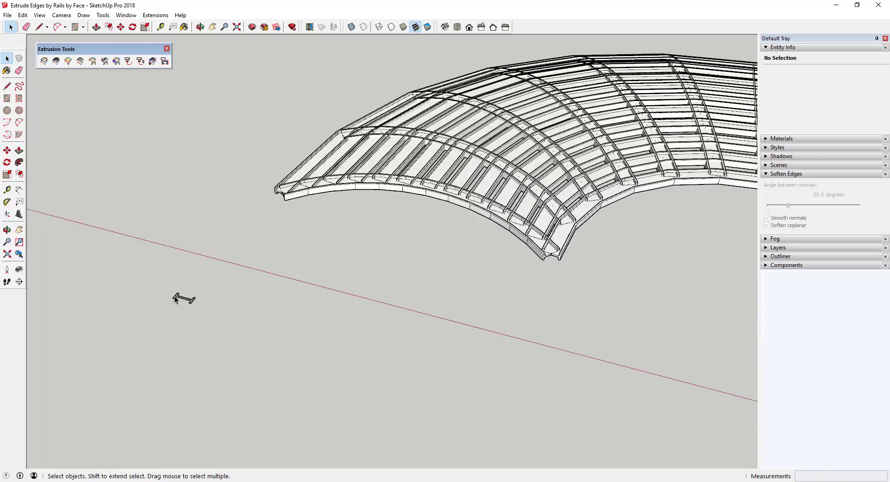
Try rotating the small I-shaped face beside the next arched frame 90° about the green axis and extruding it by rails.
scroll(175, 299, "down", 8)
scroll(570, 354, "up", 6)
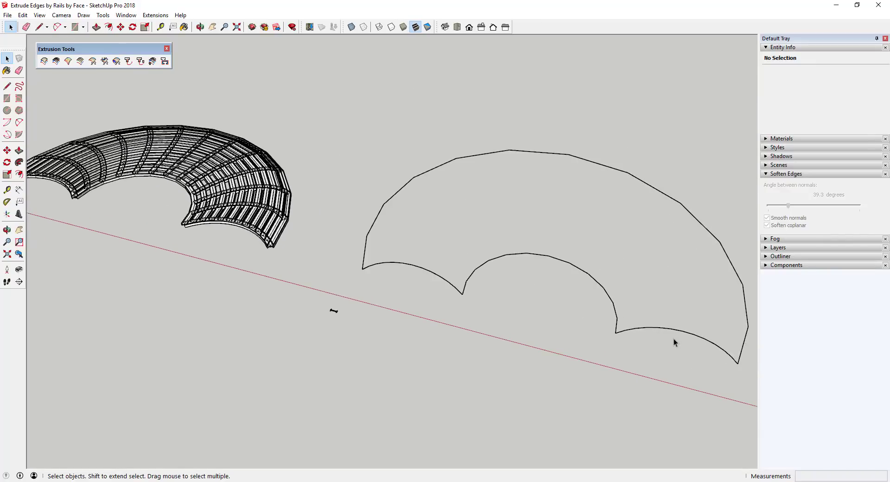
middle_click_drag(674, 342, 463, 308)
scroll(294, 258, "up", 5)
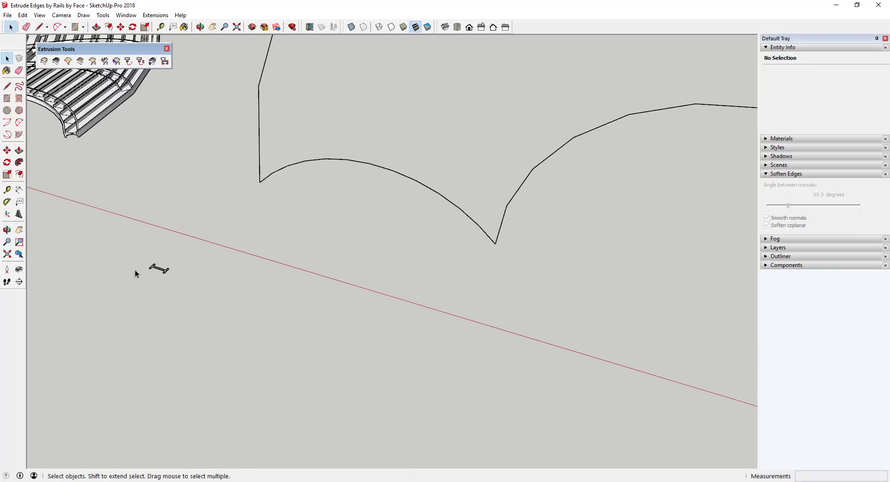
scroll(136, 259, "down", 2)
left_click_drag(138, 241, 194, 284)
key("q")
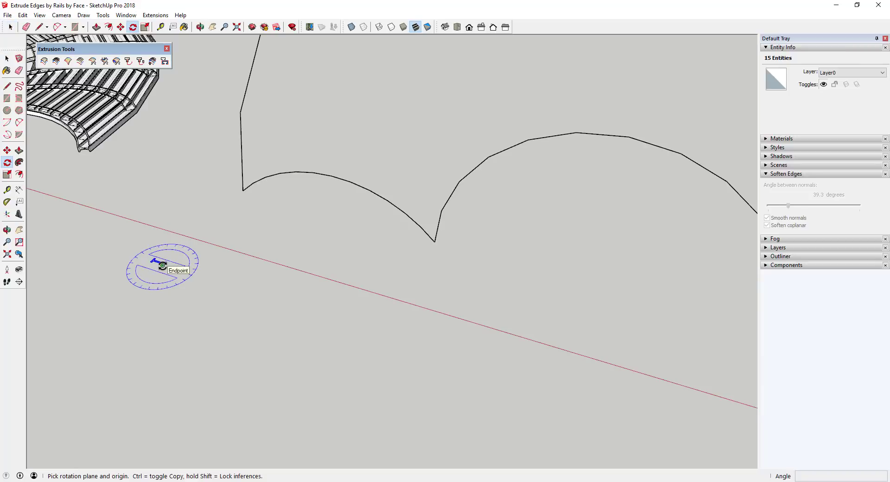
key("Left")
left_click(163, 266)
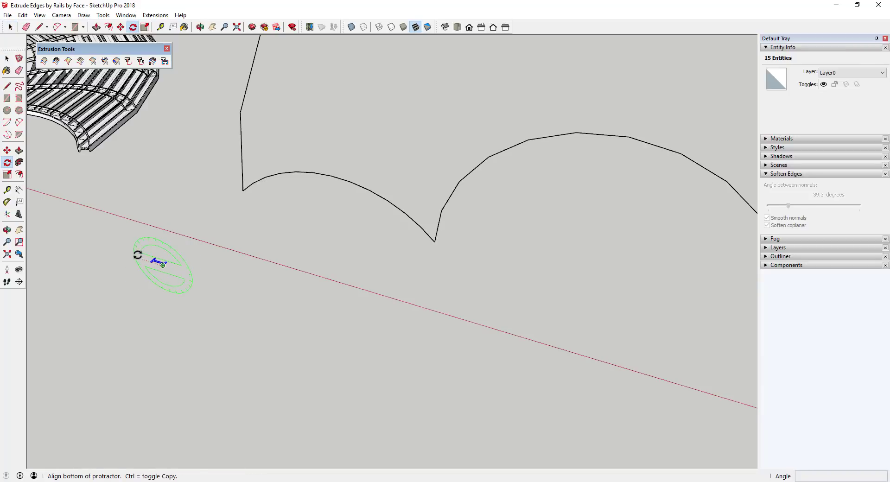
left_click(139, 234)
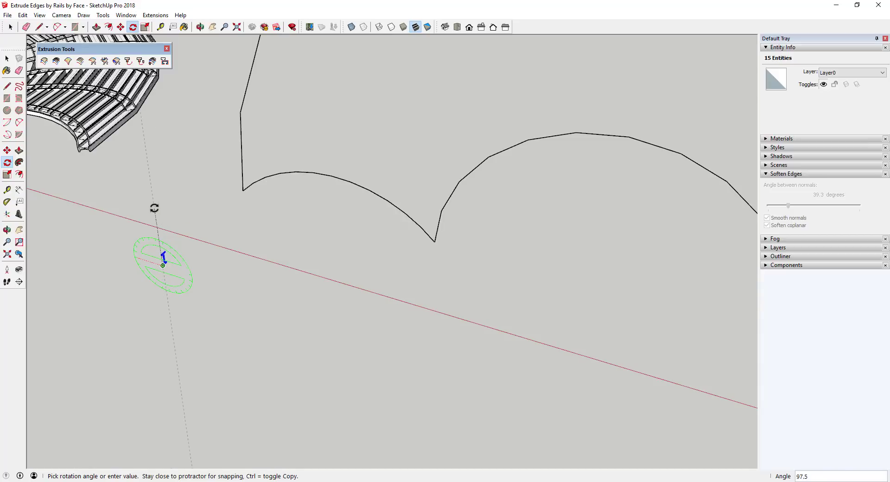
type("90")
key("Return")
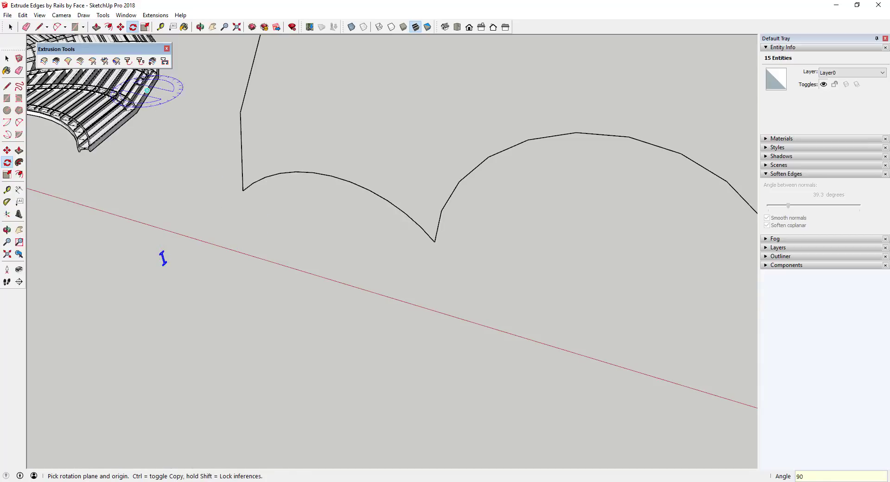
left_click(153, 62)
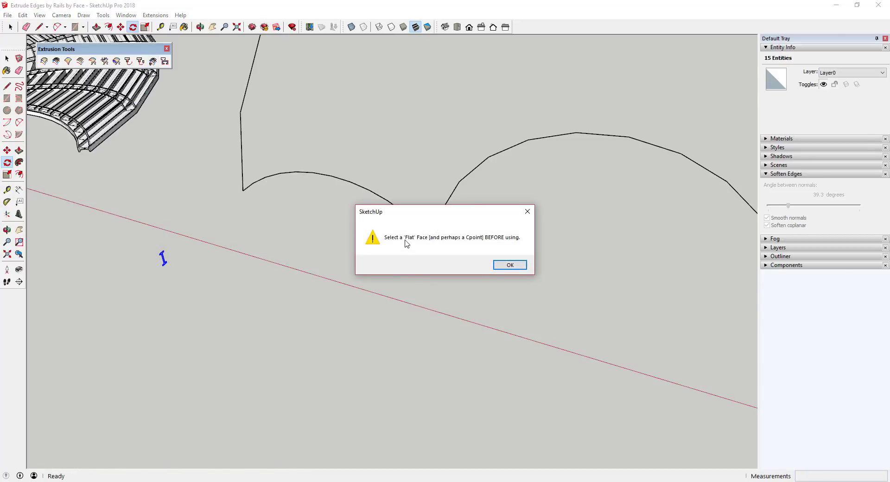
left_click(509, 265)
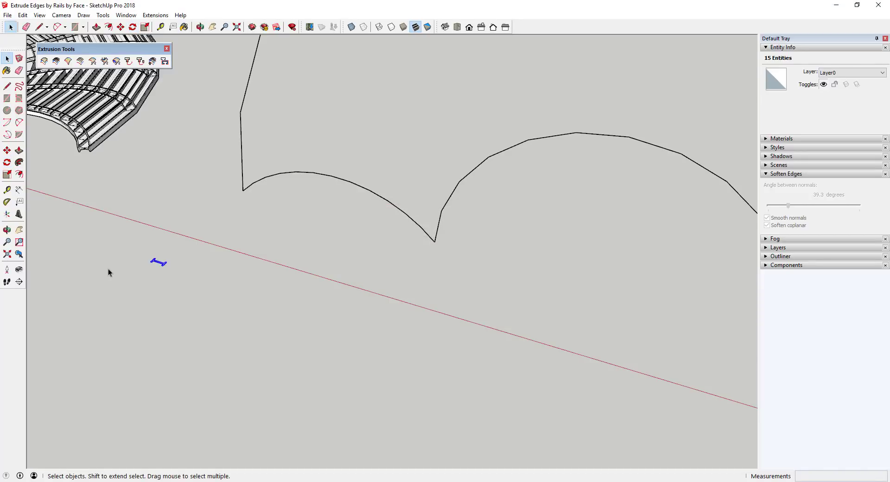
Extrude the unrotated I-shaped face with the middle arch as profile, side arcs as rails, outer arch as melding profile, and ribs from Profiles & Rails.
left_click_drag(118, 245, 216, 291)
scroll(165, 268, "down", 3)
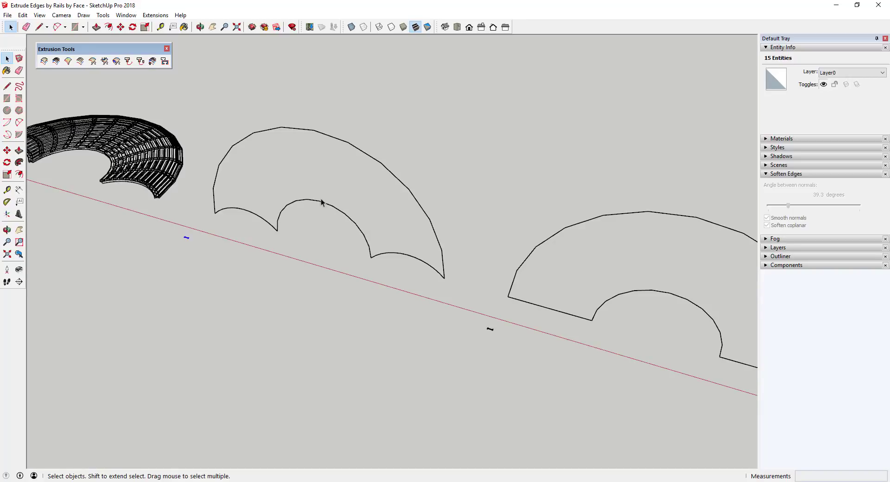
middle_click_drag(373, 261, 368, 145)
scroll(306, 137, "up", 3)
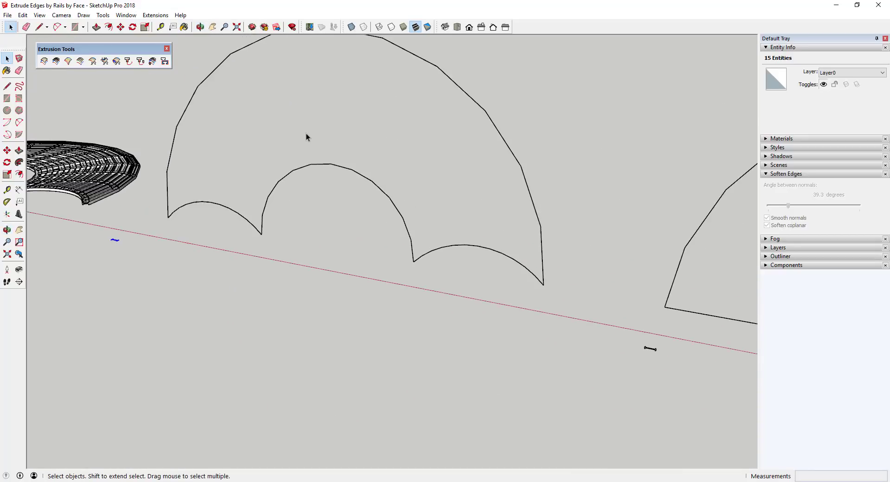
left_click(153, 61)
left_click(312, 170)
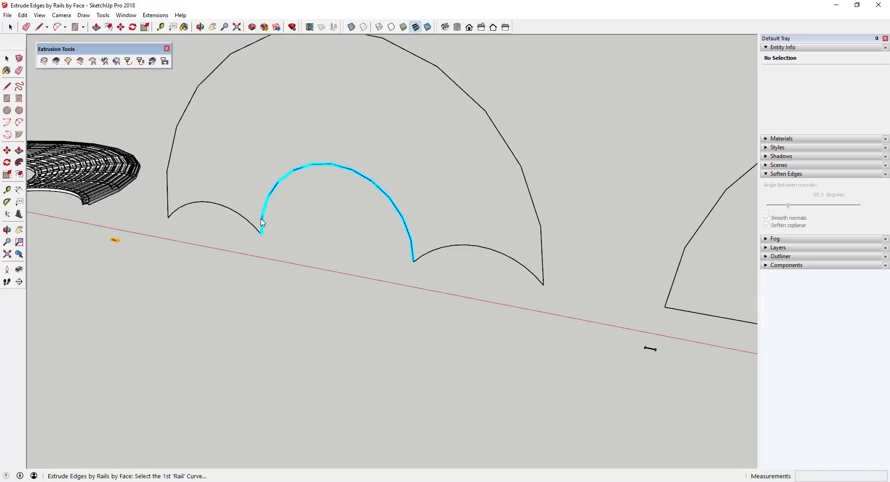
left_click(246, 221)
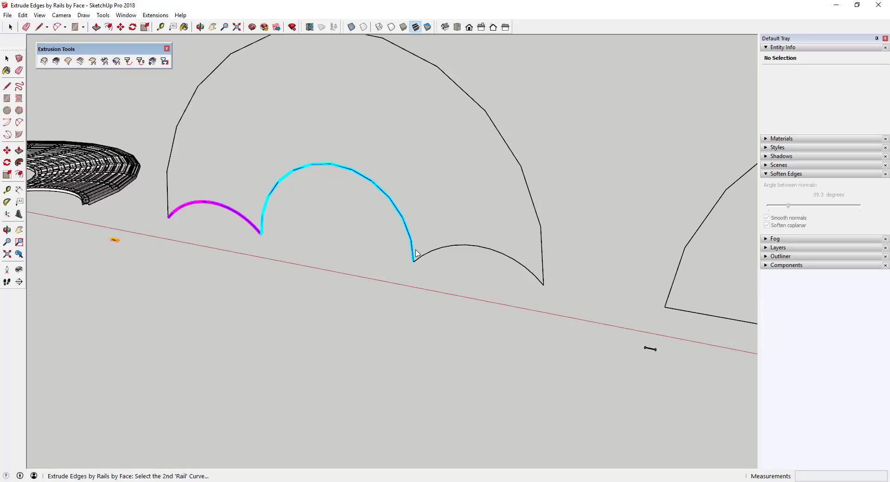
left_click(457, 242)
left_click(518, 166)
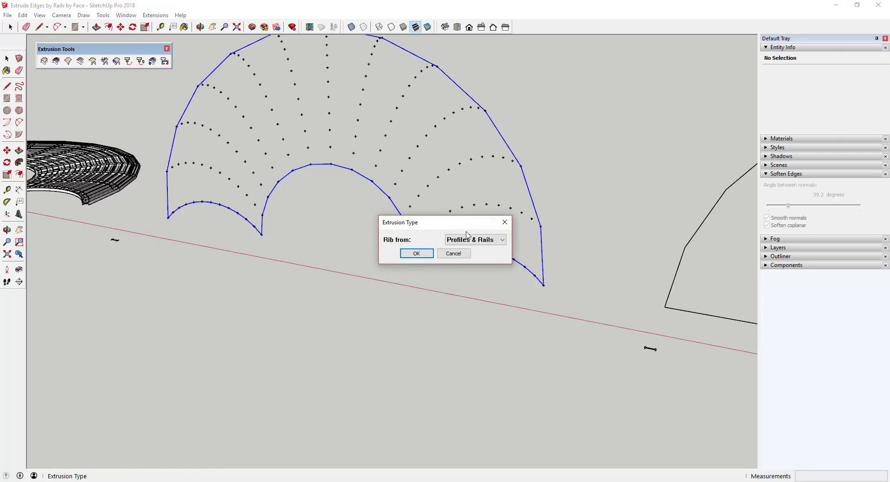
left_click(415, 255)
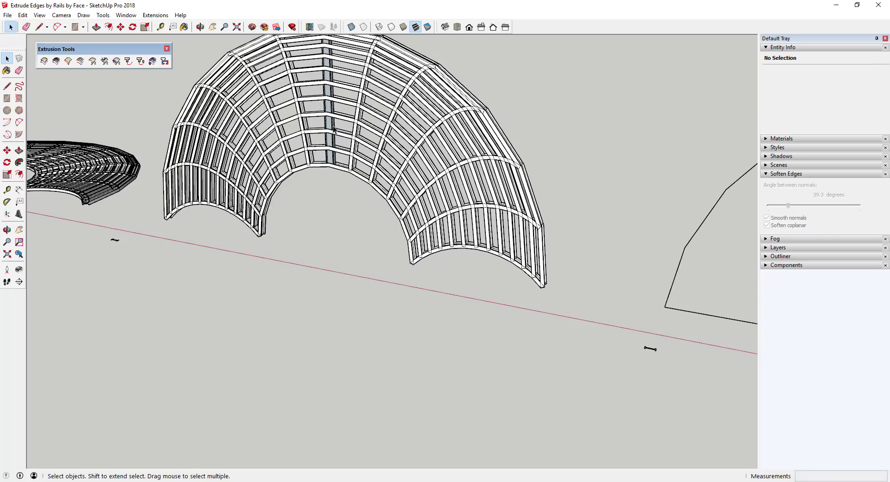
Select all connected geometry of the blue-grey centre rib at the lattice's crown and make it a group.
scroll(407, 137, "up", 10)
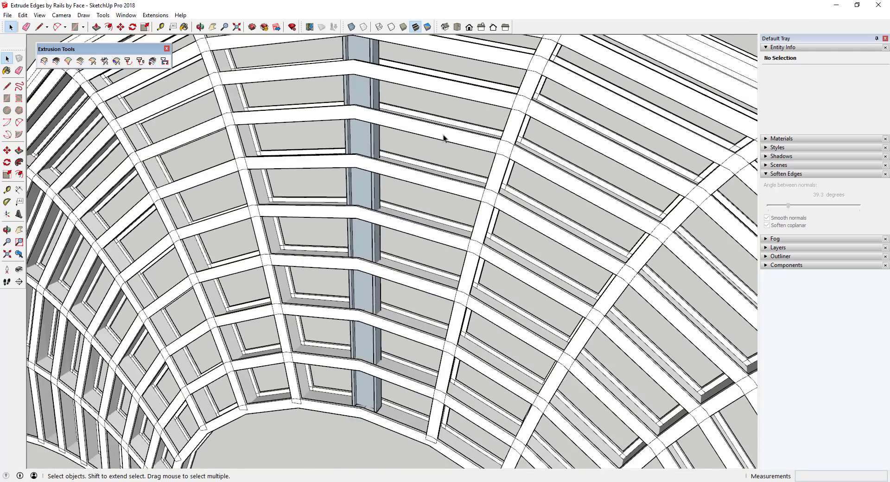
left_click(443, 134)
scroll(459, 94, "down", 5)
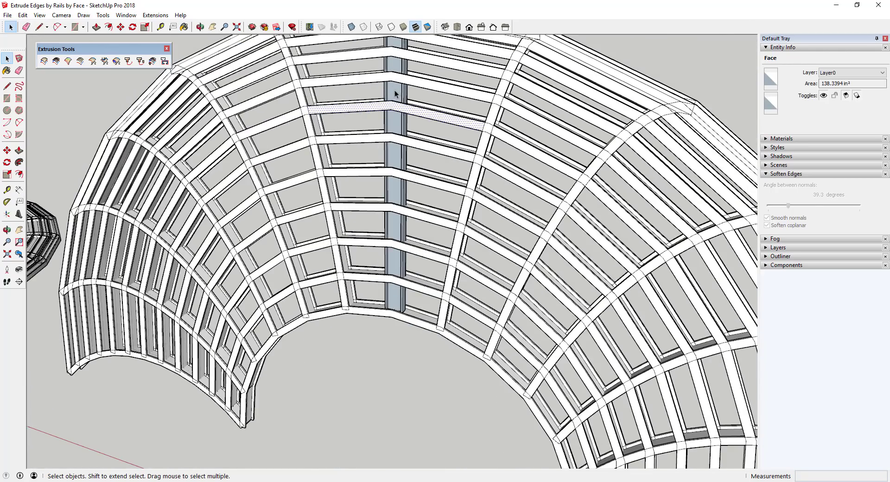
left_click(395, 93)
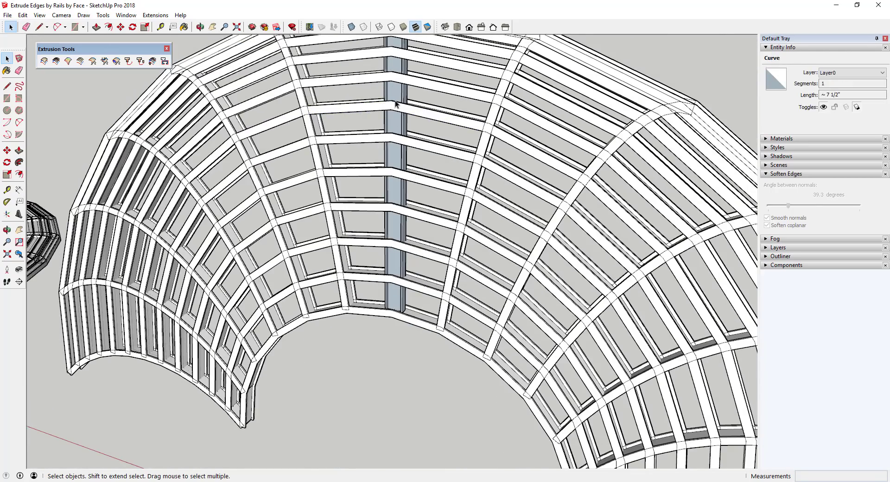
scroll(400, 105, "down", 4)
scroll(401, 109, "up", 1)
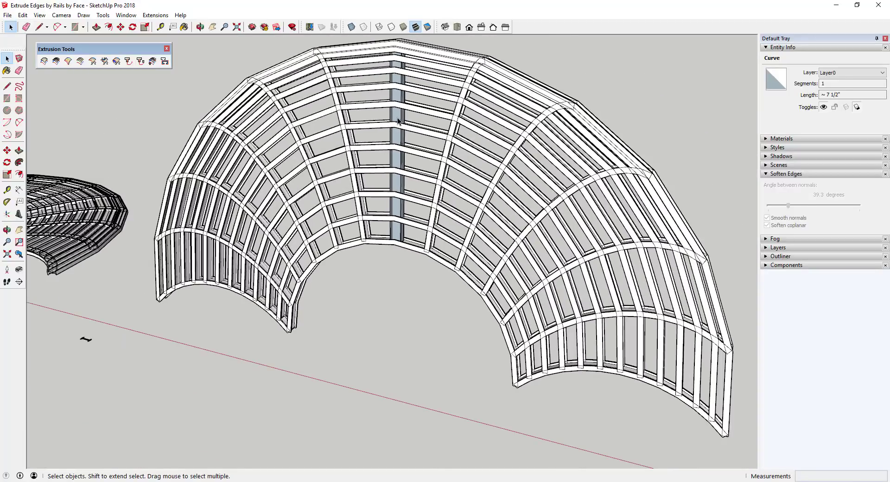
left_click(404, 117)
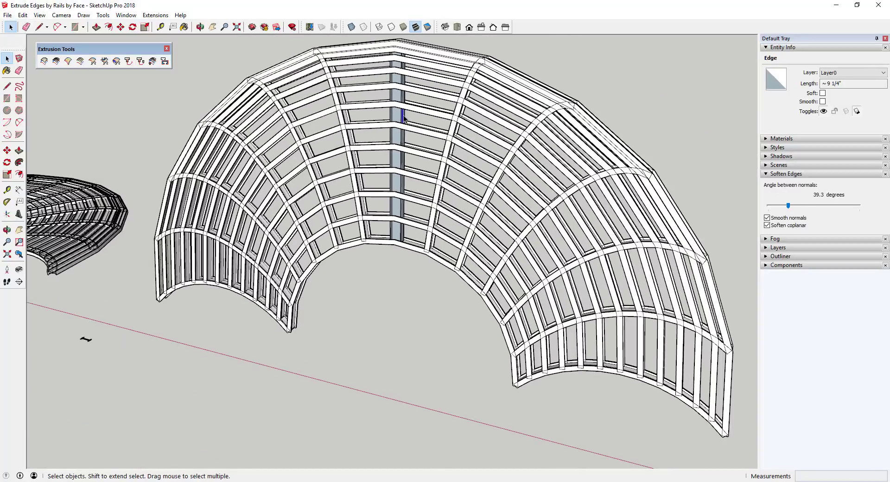
triple_click(404, 118)
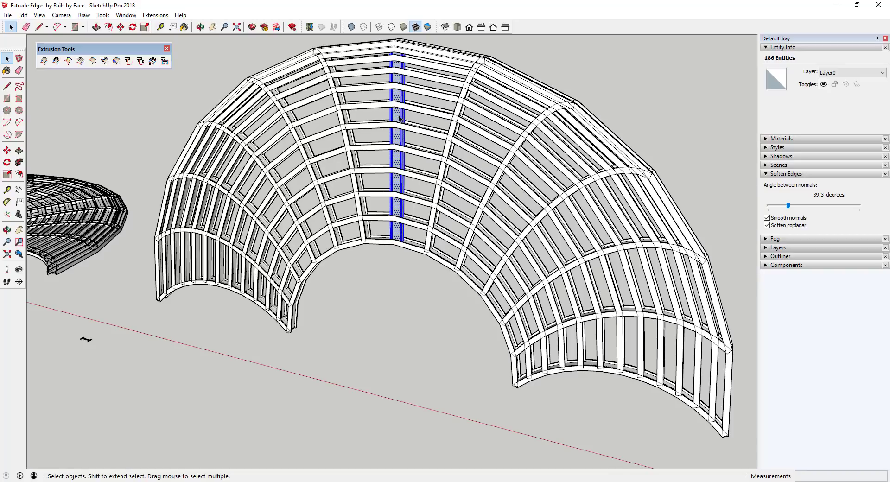
right_click(399, 118)
left_click(421, 195)
Rotate the grouped centre rib 90° about the vertical axis through its upper end.
key("q")
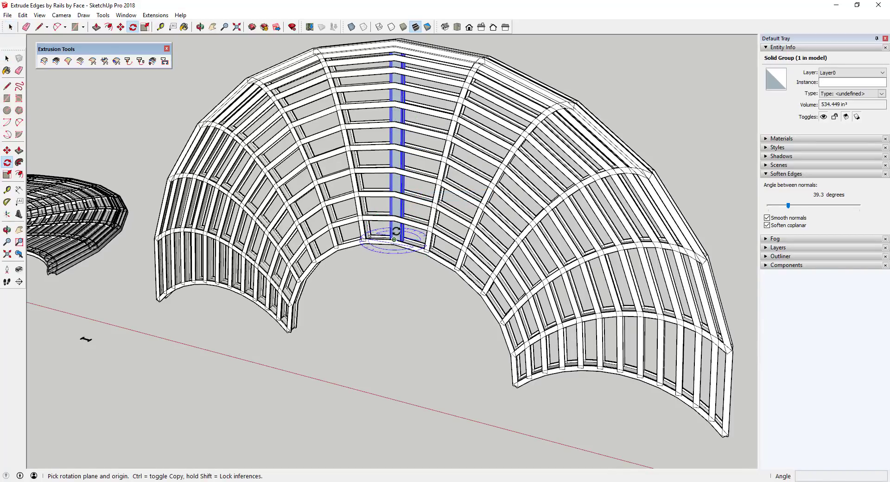
middle_click_drag(404, 152, 387, 125)
scroll(404, 135, "up", 4)
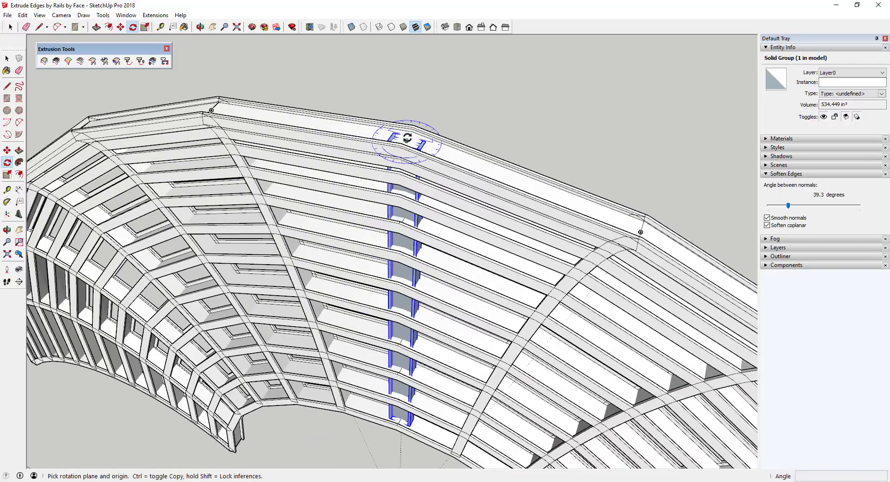
left_click(406, 140)
left_click(438, 85)
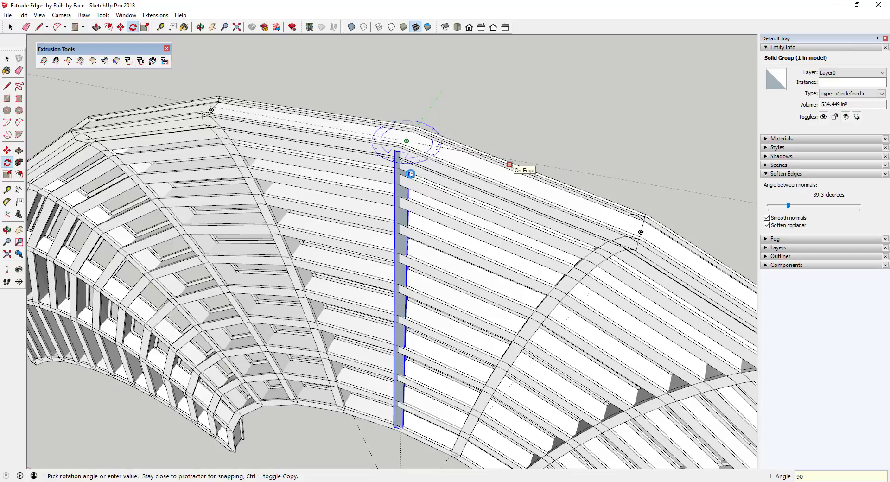
middle_click_drag(412, 174, 576, 338)
scroll(380, 146, "down", 1)
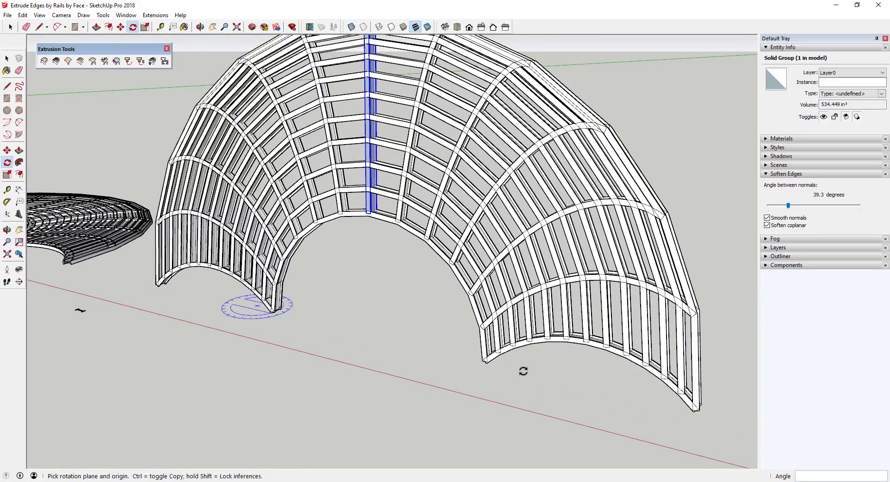
scroll(588, 334, "up", 2)
scroll(586, 290, "down", 4)
Group the entire upright lattice together with the rotated centre rib.
middle_click_drag(586, 290, 360, 244)
key("space")
key("ctrl+a")
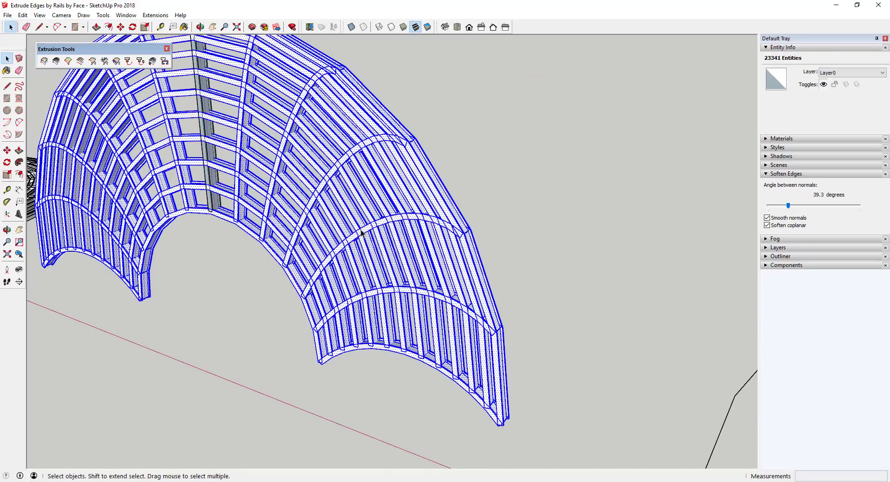
right_click(362, 233)
left_click(475, 135)
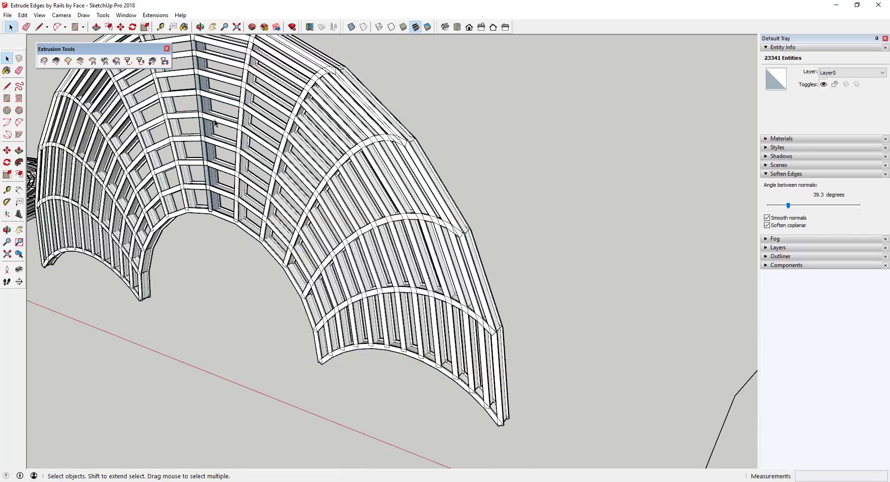
key("ctrl+a")
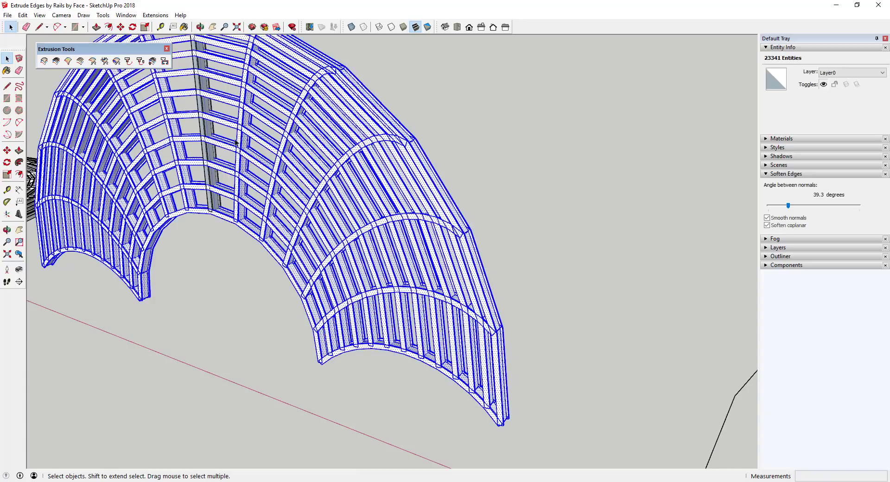
right_click(206, 122)
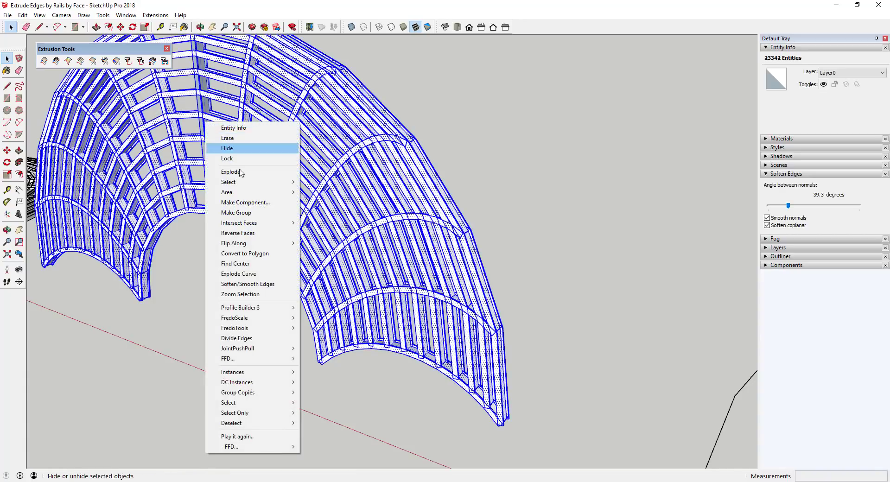
left_click(238, 213)
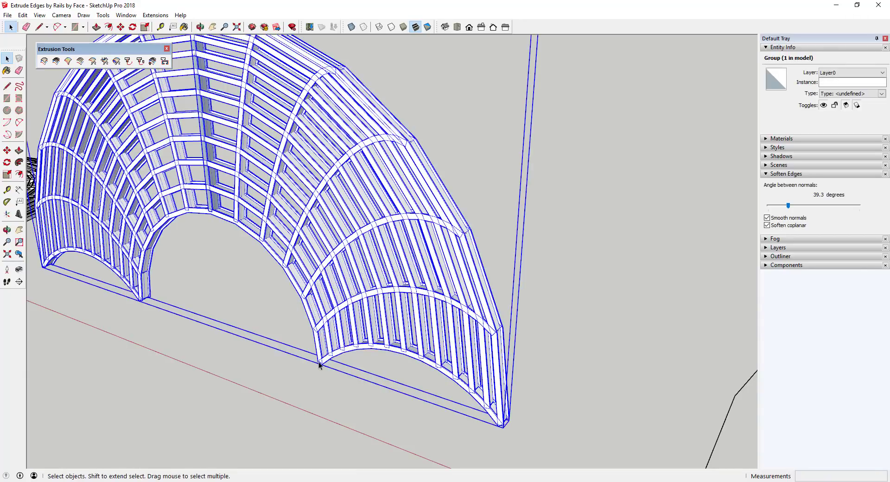
Rotate the grouped lattice 90° about the red axis at its inner foot so that it lies flat.
key("q")
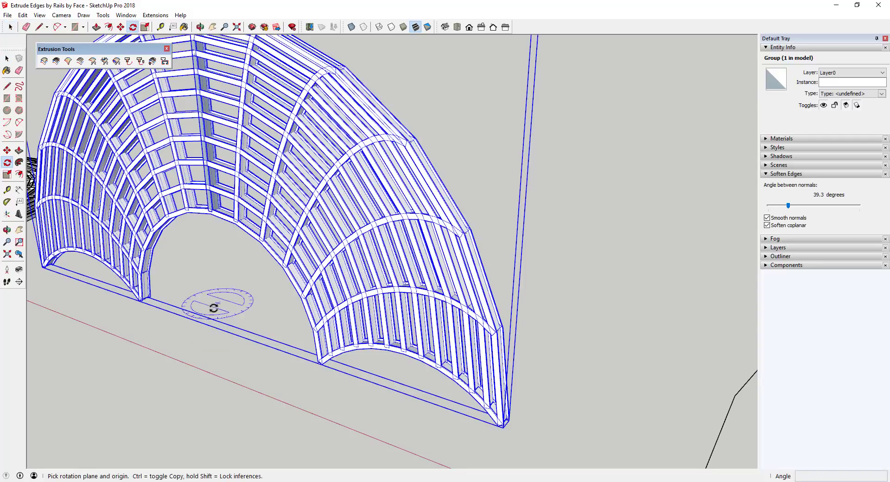
left_click(149, 297)
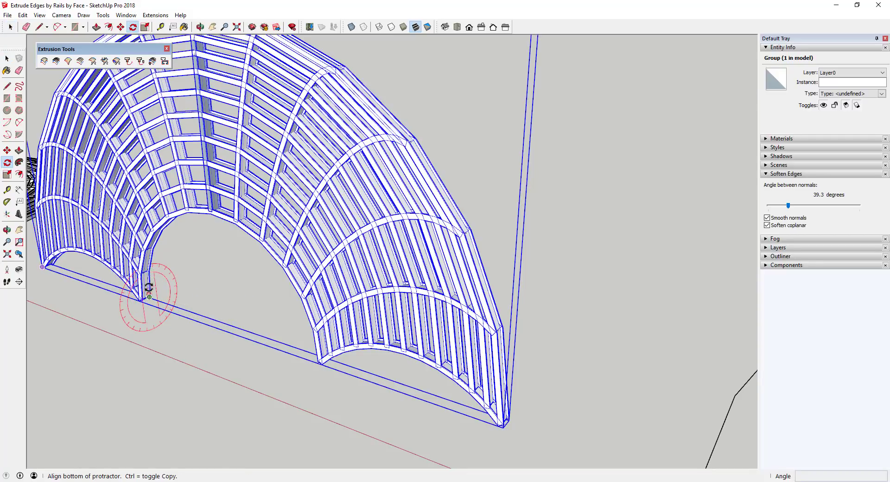
left_click(148, 267)
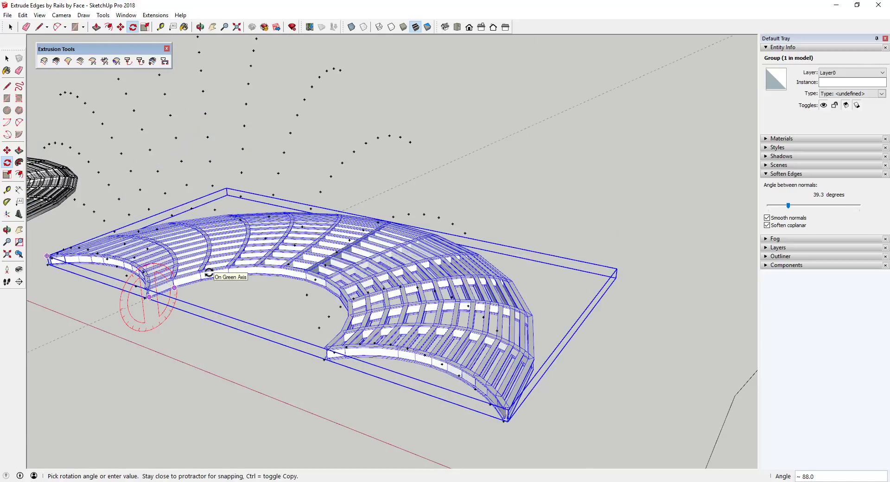
left_click(208, 273)
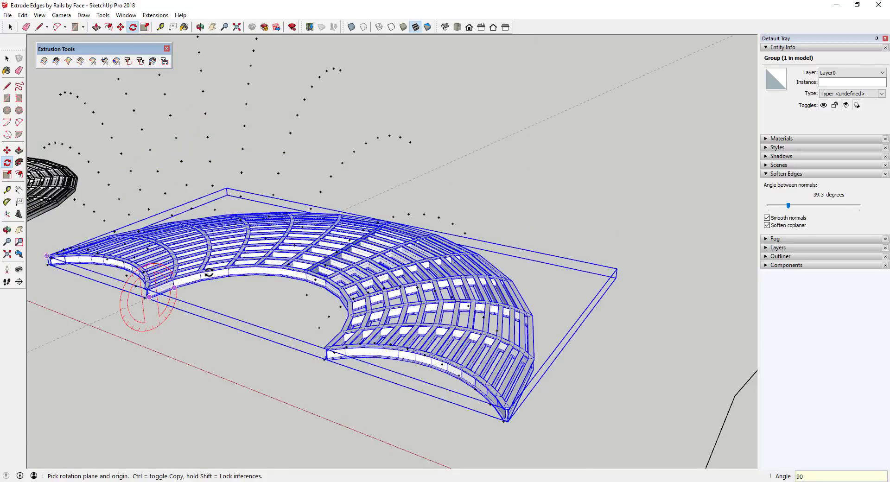
Select the straight rail on the near side of the next arched frame to check its segments.
middle_click_drag(549, 356, 602, 284)
key("space")
scroll(466, 375, "down", 3)
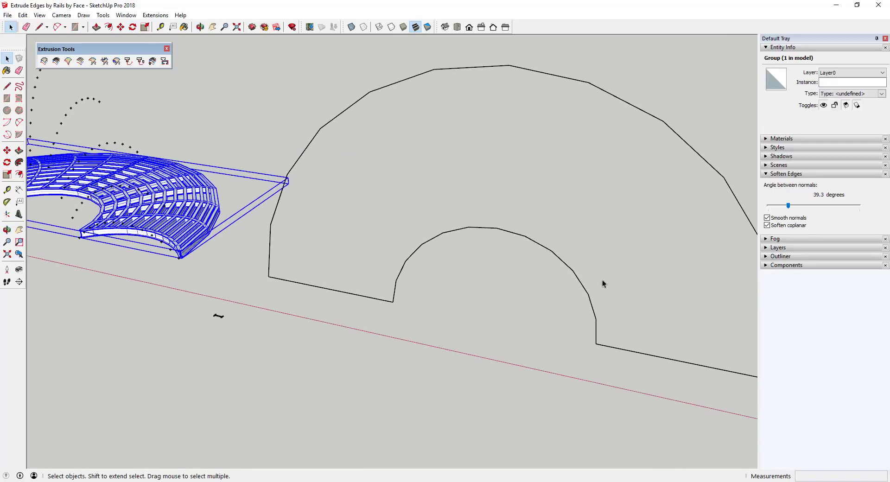
left_click(370, 300)
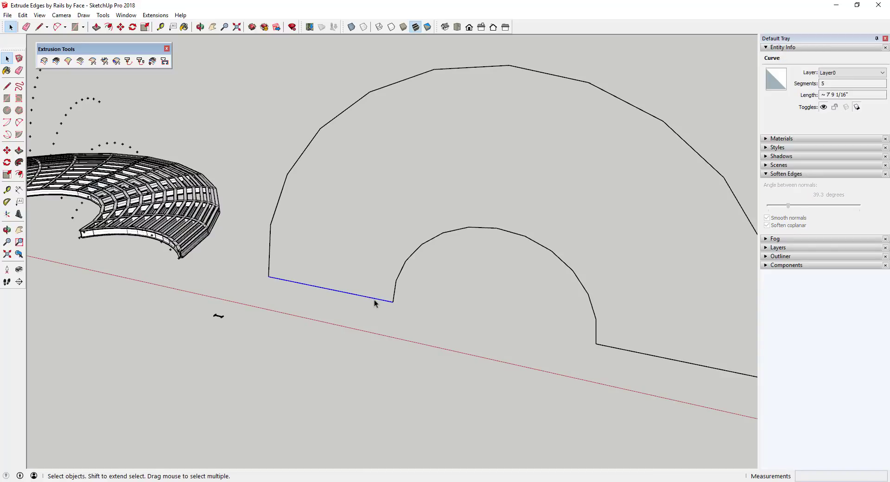
Build a rib lattice on the arched frame with Extrude Edges by Rails by Face, using the small nearby face and ribs from Profiles & Rails.
scroll(667, 356, "down", 2)
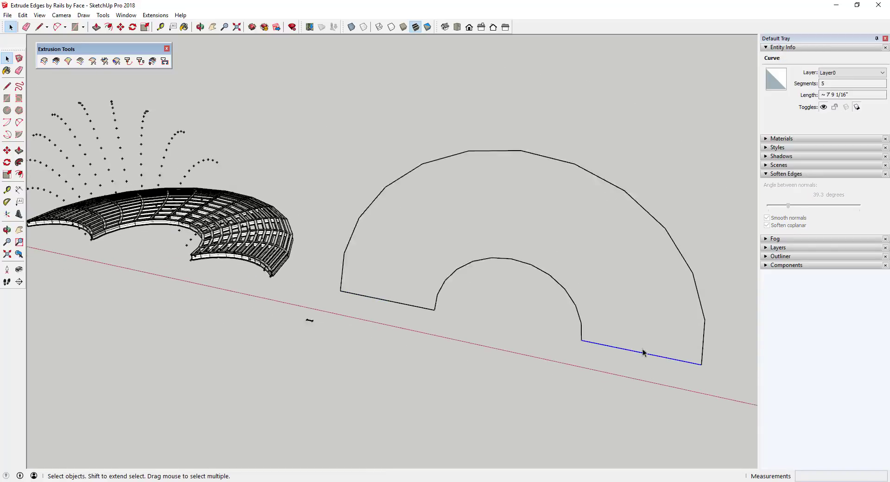
scroll(677, 363, "up", 1)
scroll(651, 354, "down", 2)
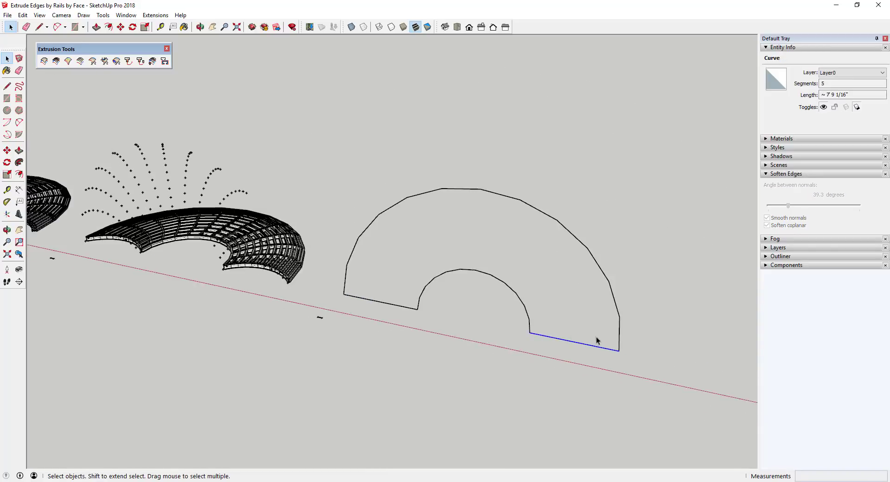
scroll(533, 335, "up", 1)
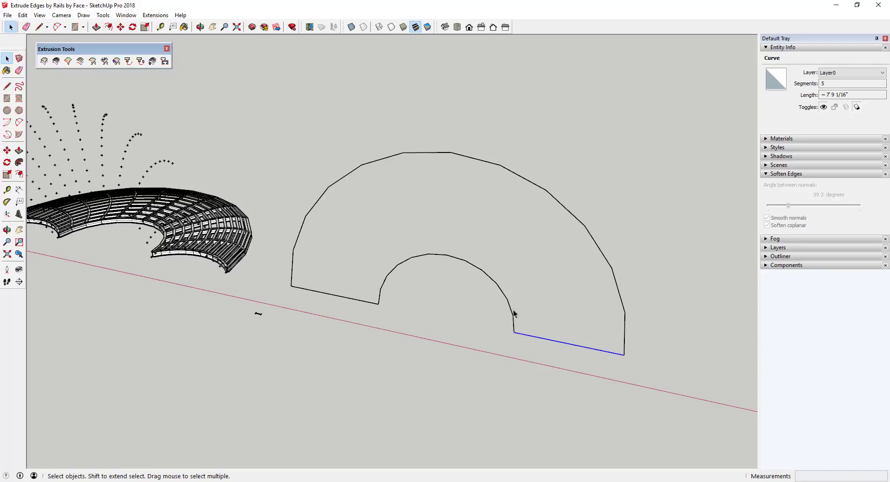
scroll(582, 322, "up", 1)
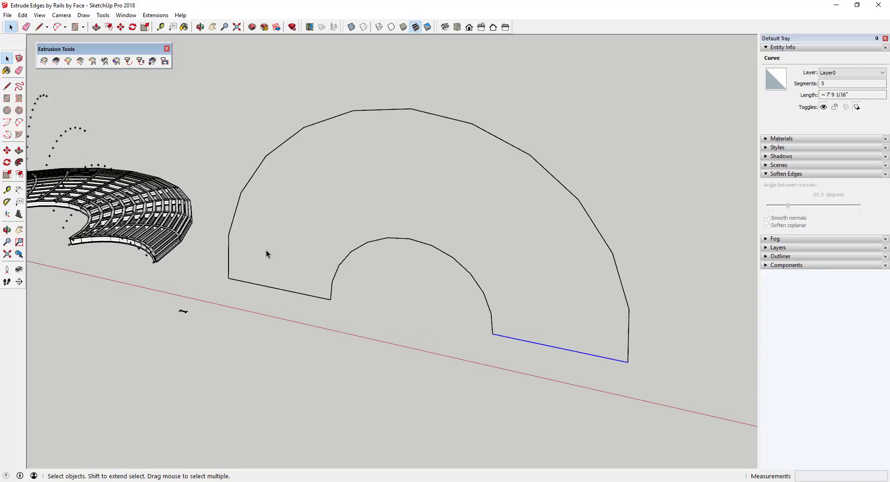
left_click(183, 311)
left_click(165, 61)
left_click(307, 294)
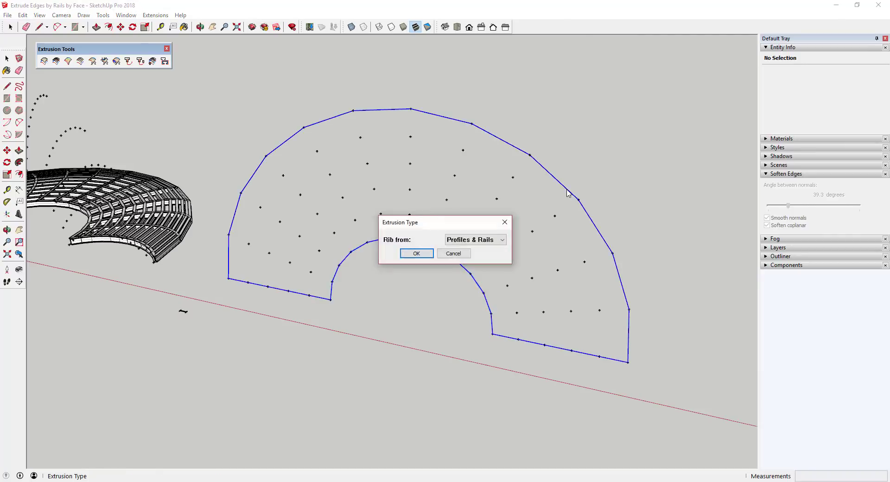
left_click(417, 280)
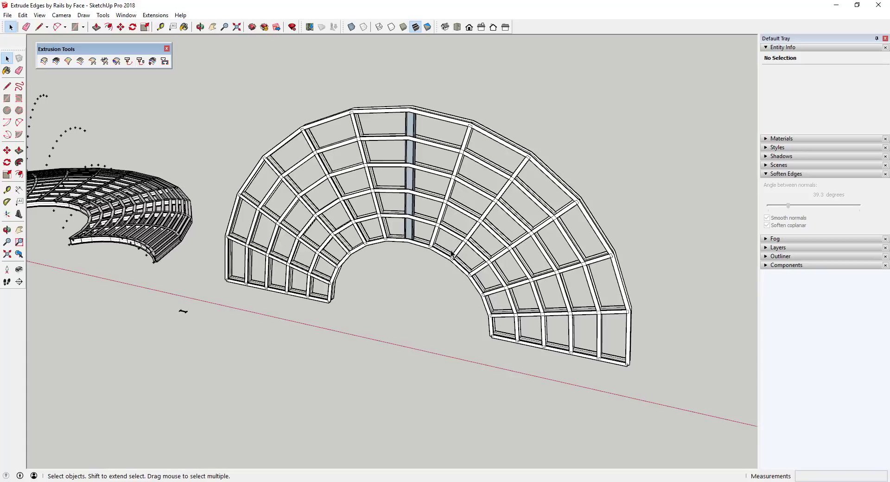
middle_click_drag(528, 344, 512, 265)
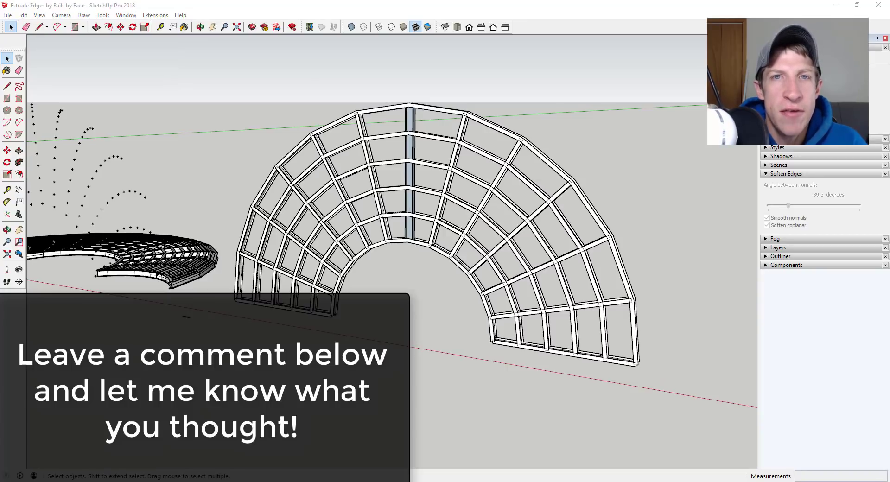